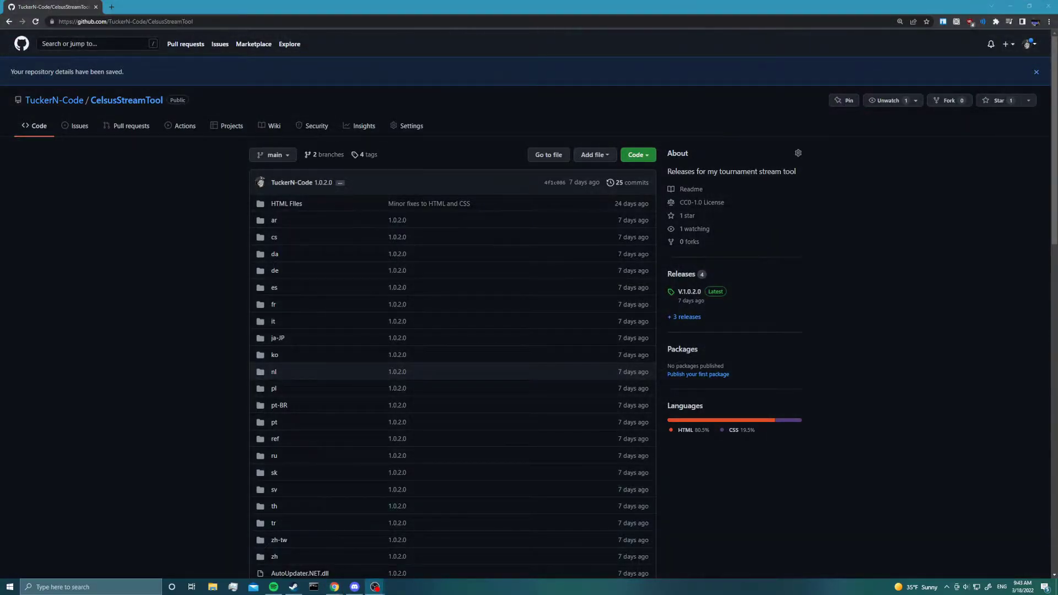
click(134, 199)
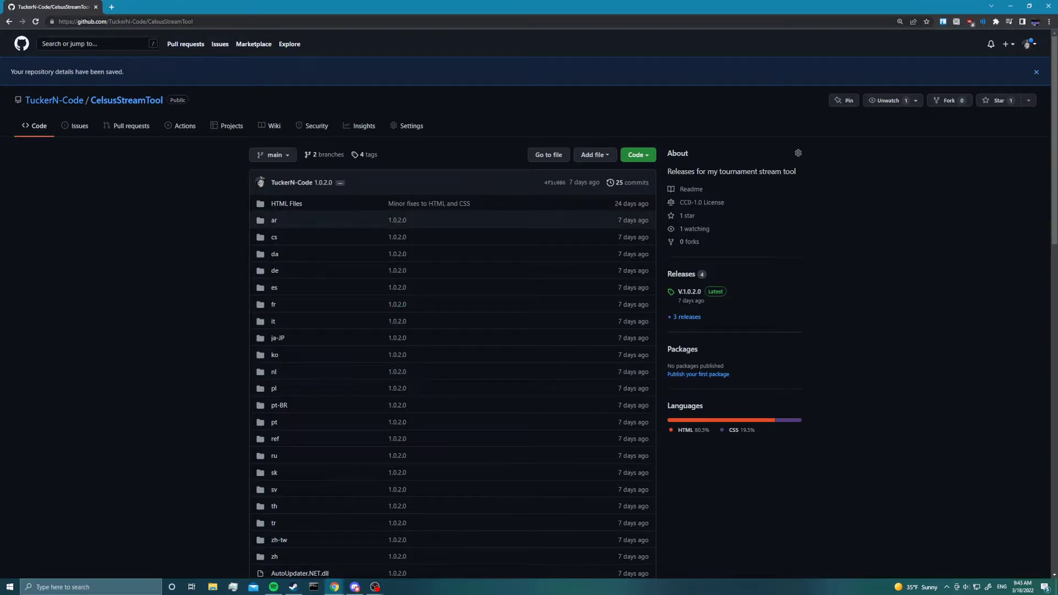
click(130, 22)
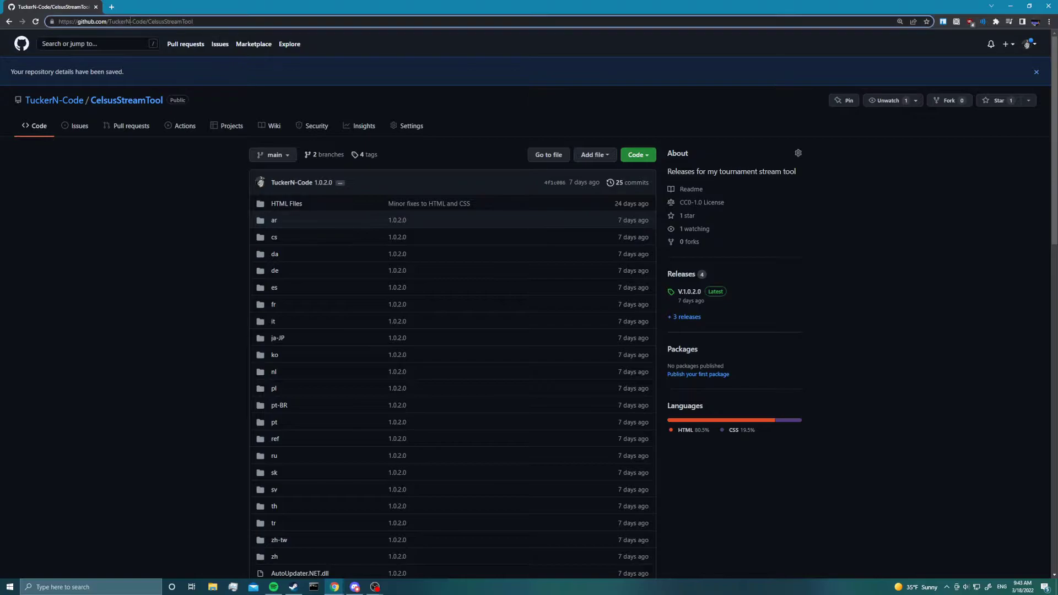
double_click(170, 21)
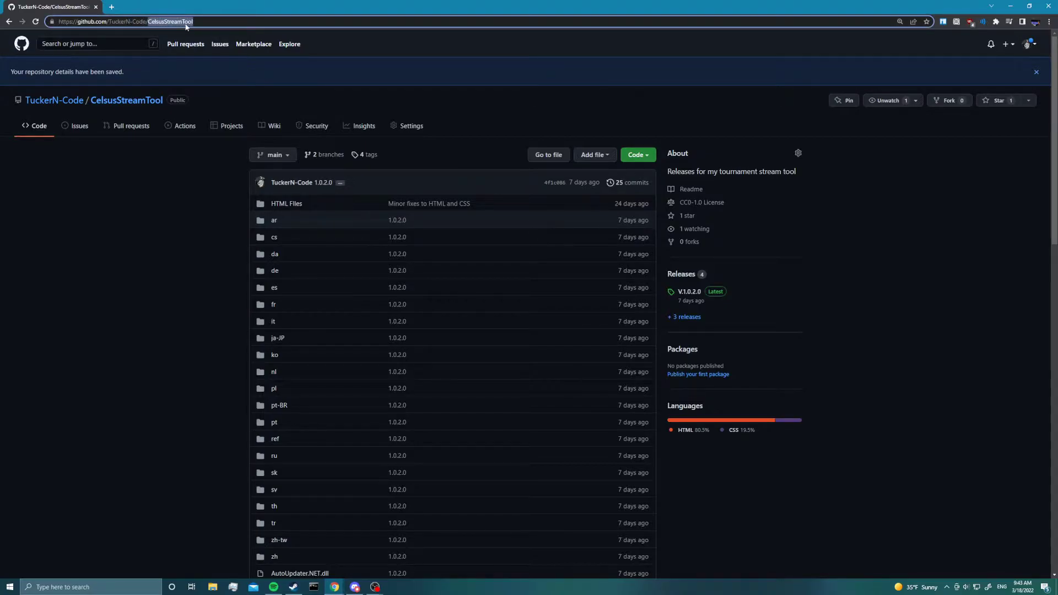
click(145, 389)
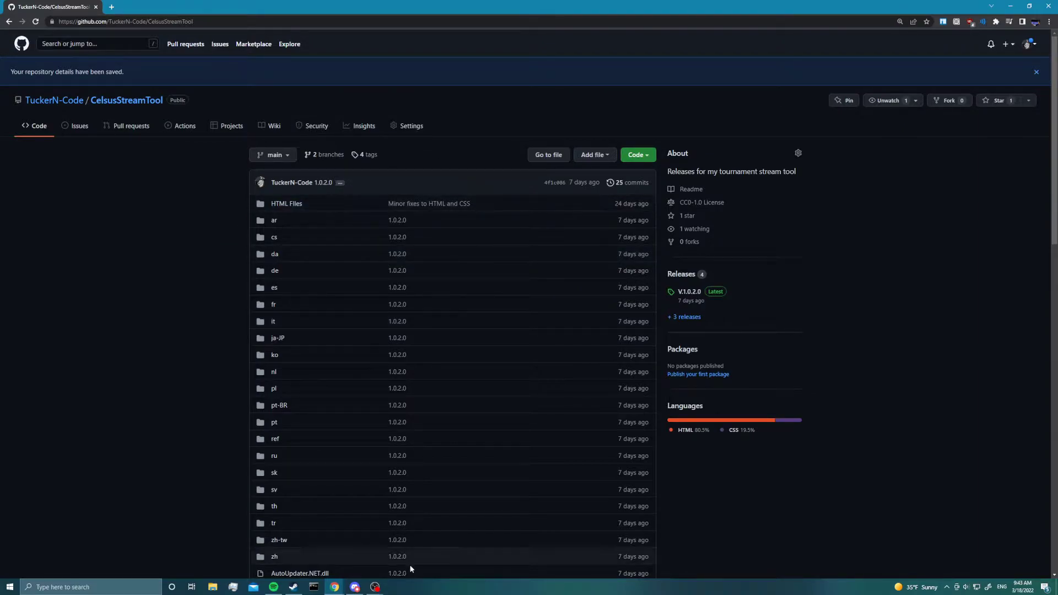
- Read the repository's README, view the linked OTGTournamentStreamTool source code repository, and return to the CelsusStreamTool page
scroll(419, 551, down, 5)
scroll(428, 525, down, 3)
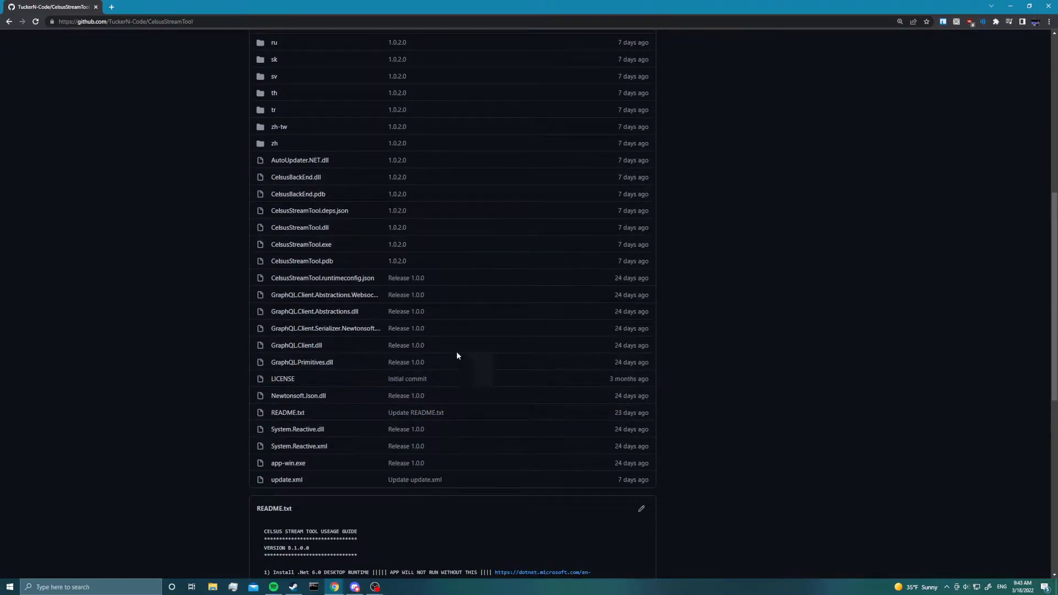
scroll(354, 425, down, 5)
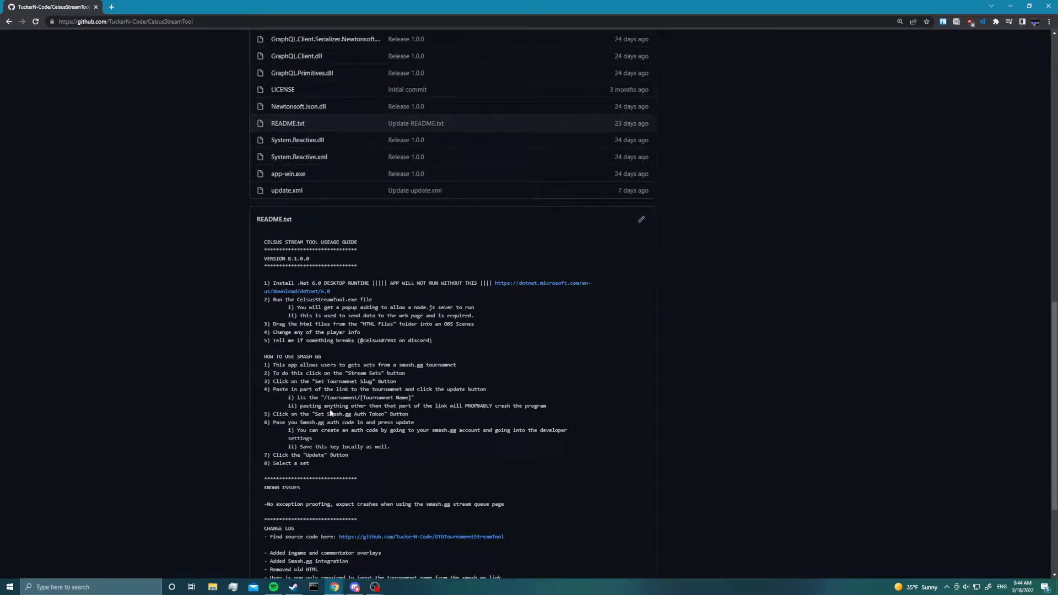
scroll(250, 236, down, 3)
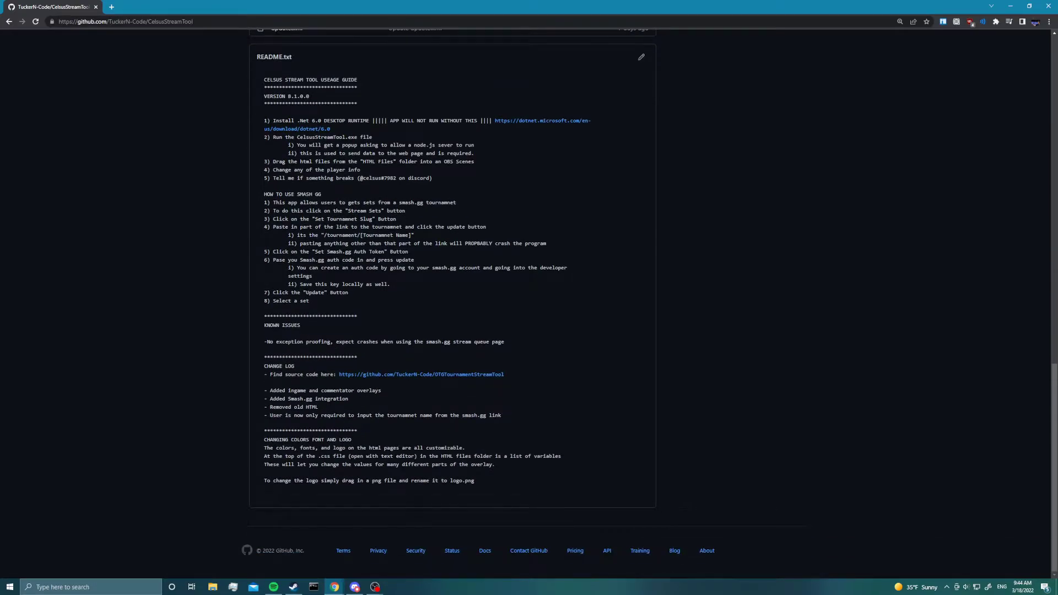
click(405, 376)
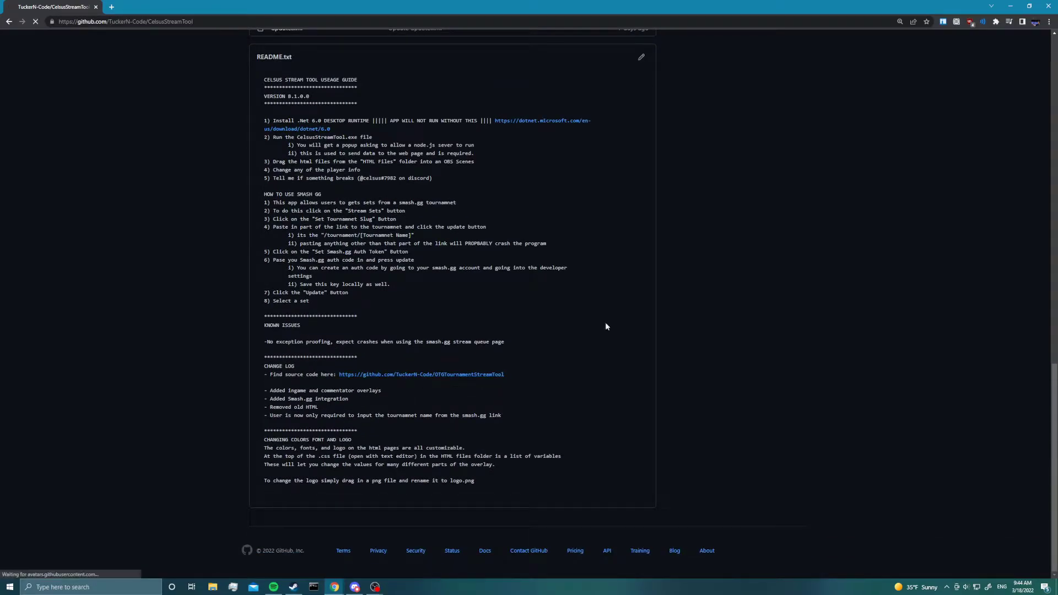
click(7, 21)
scroll(347, 310, up, 15)
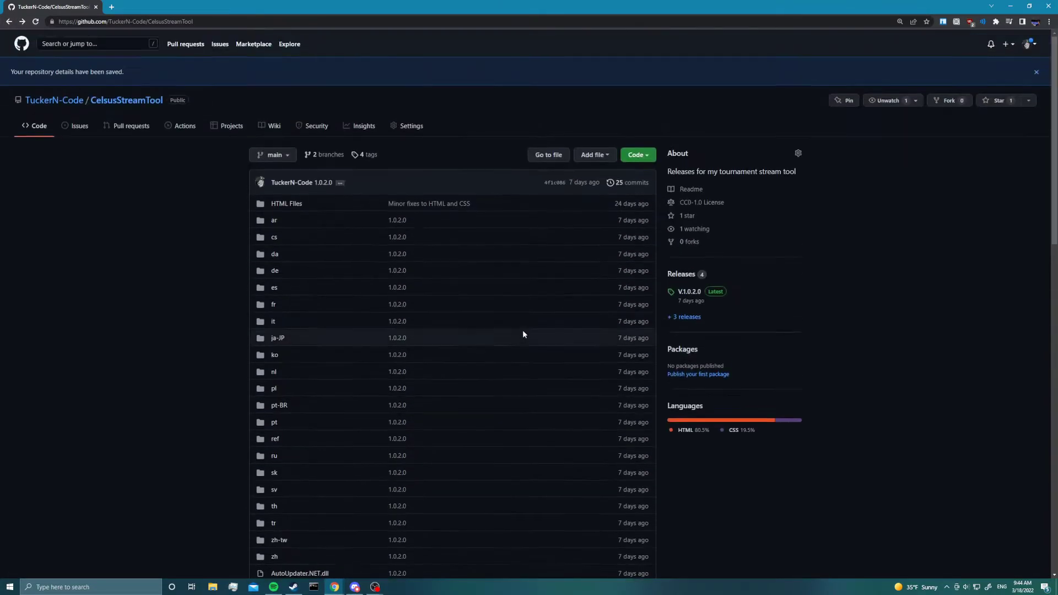
- Open the repository's releases, review the V.1.0.2.0 notes, and download that release's source code as a zip
click(683, 276)
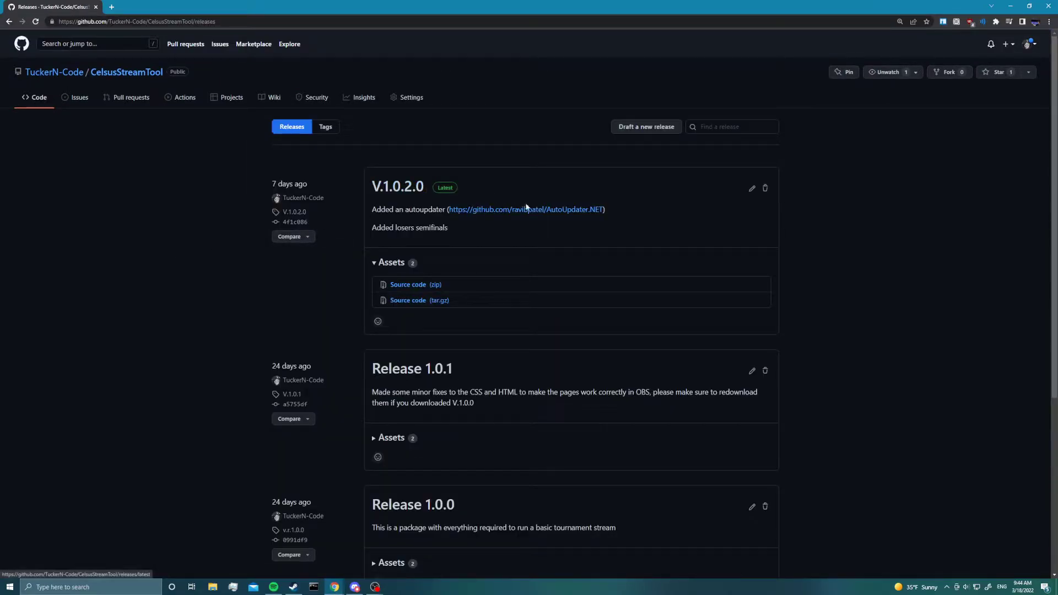
drag(372, 210, 433, 223)
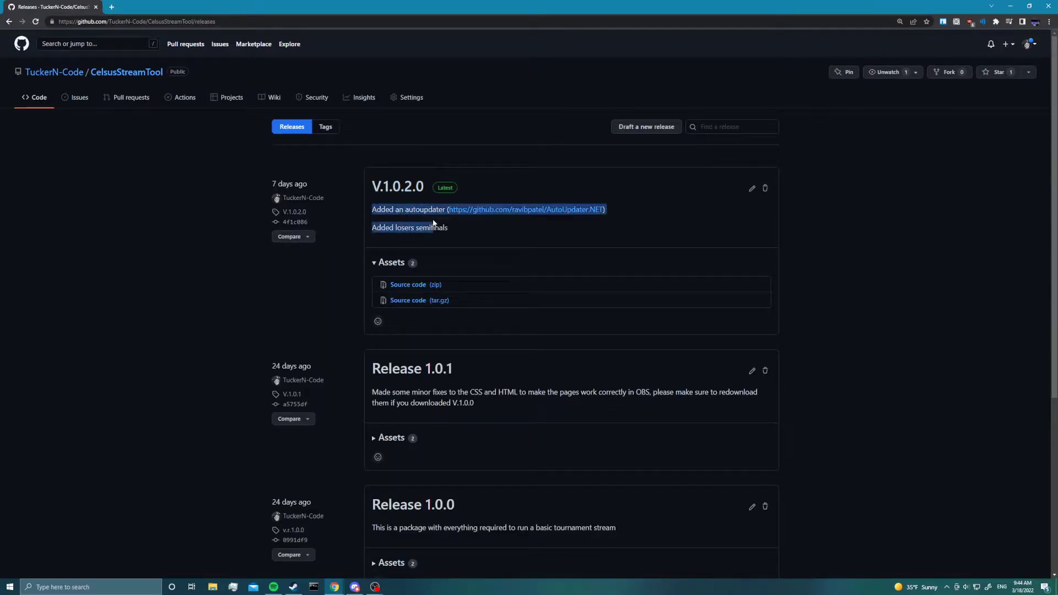
mouse_move(372, 209)
mouse_down()
mouse_move(444, 210)
mouse_move(377, 228)
mouse_up()
click(430, 216)
click(377, 228)
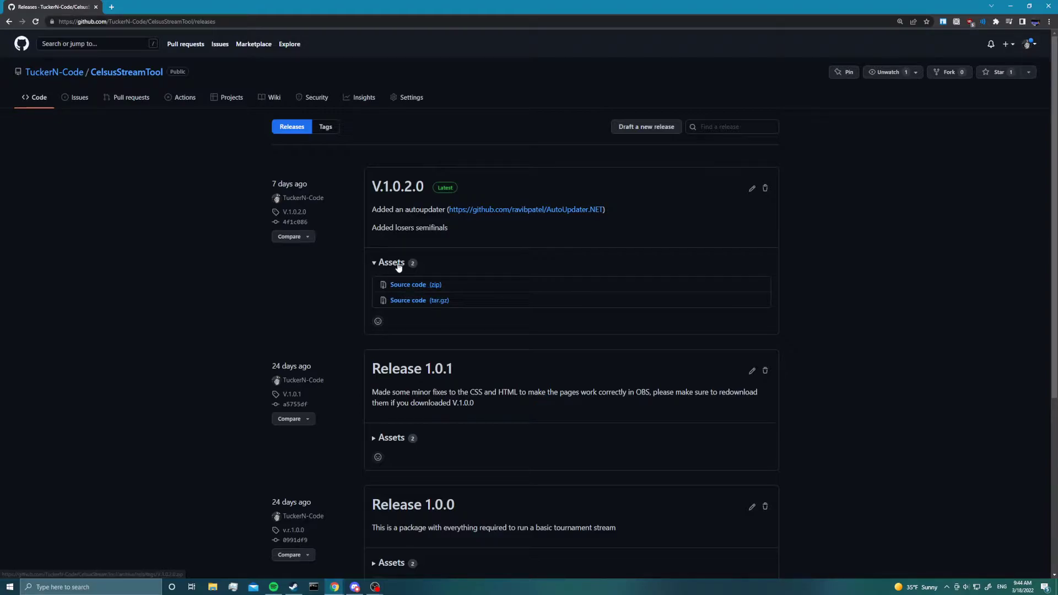
click(415, 285)
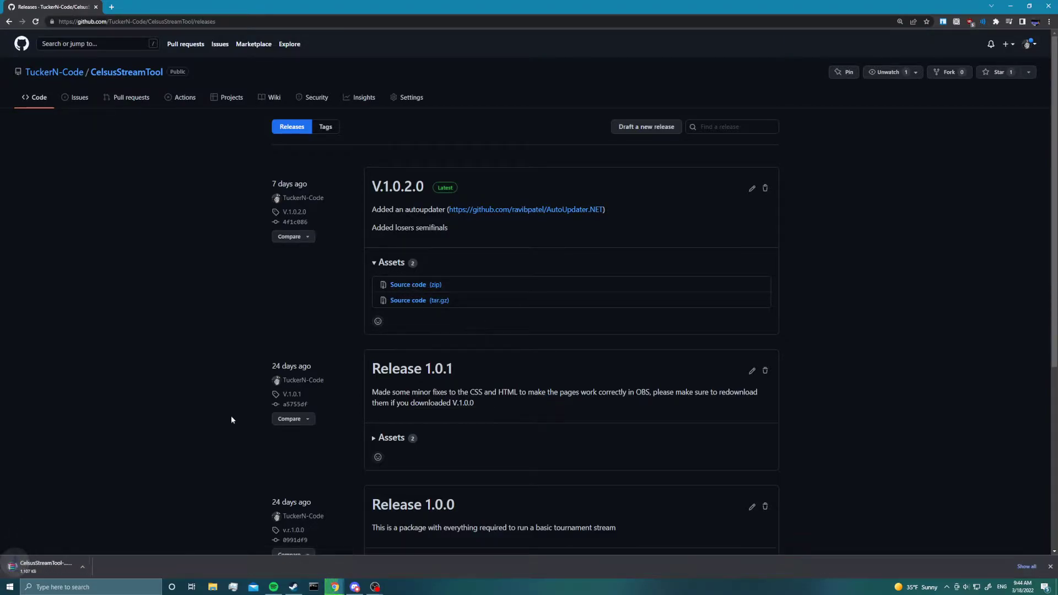
drag(531, 5, 496, 49)
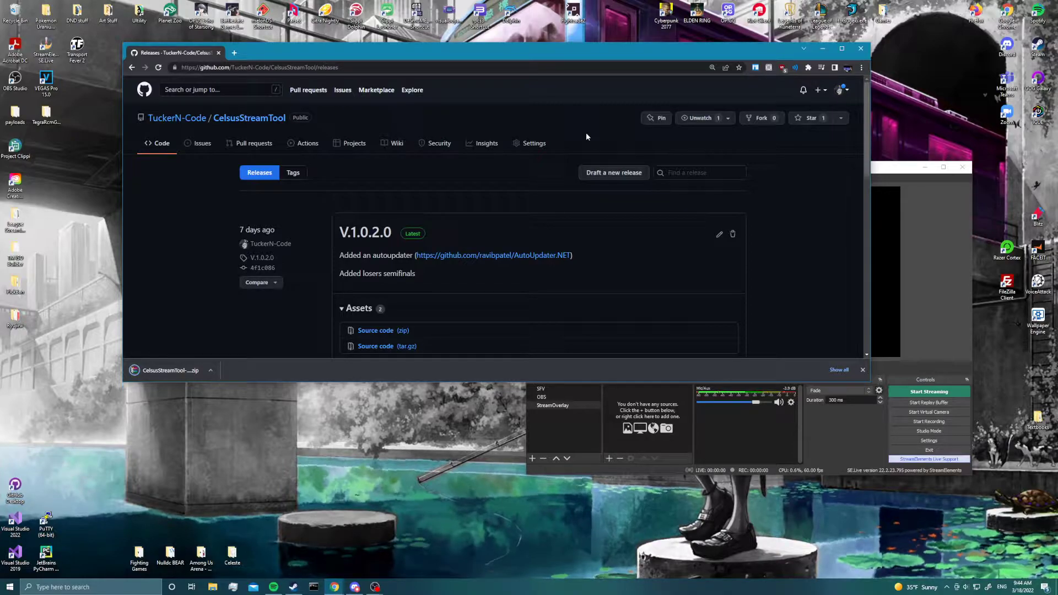
drag(454, 54, 446, 14)
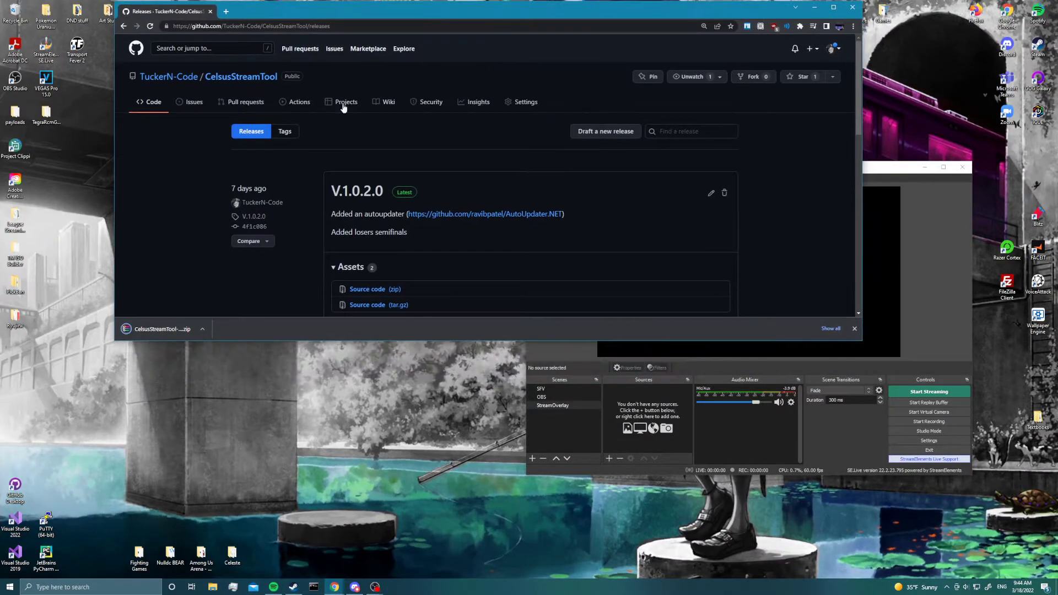
double_click(370, 13)
- Open the downloaded CelsusStreamTool V.1.0.2.0 zip archive in WinRAR
click(34, 567)
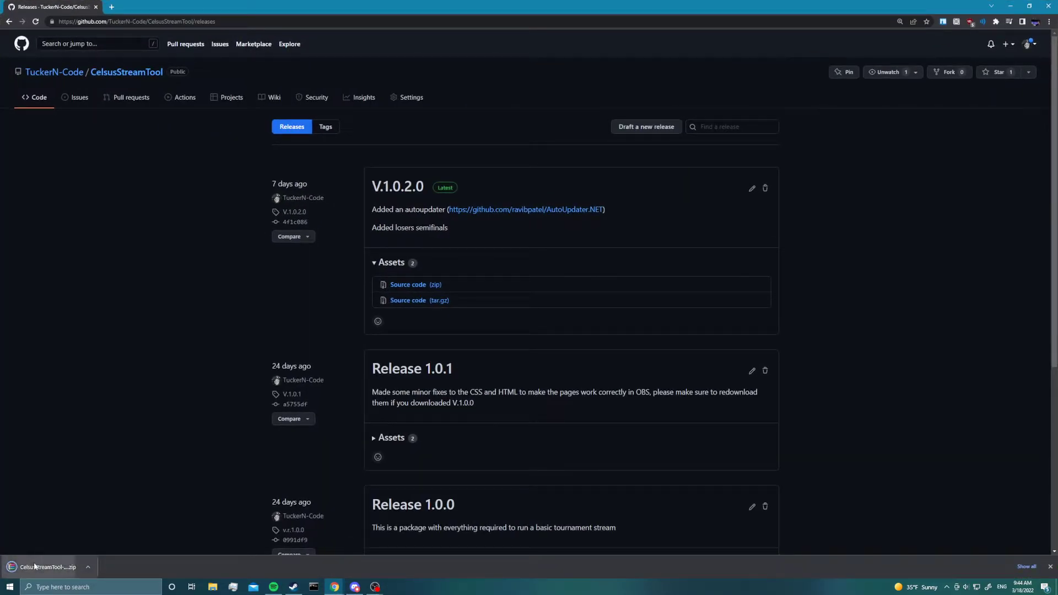
click(88, 569)
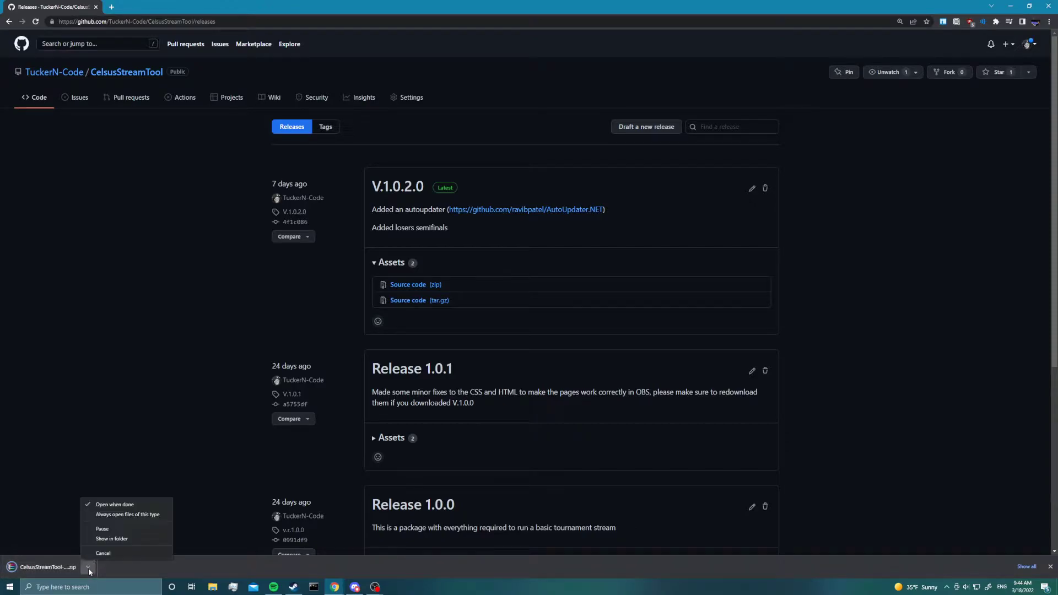
click(103, 538)
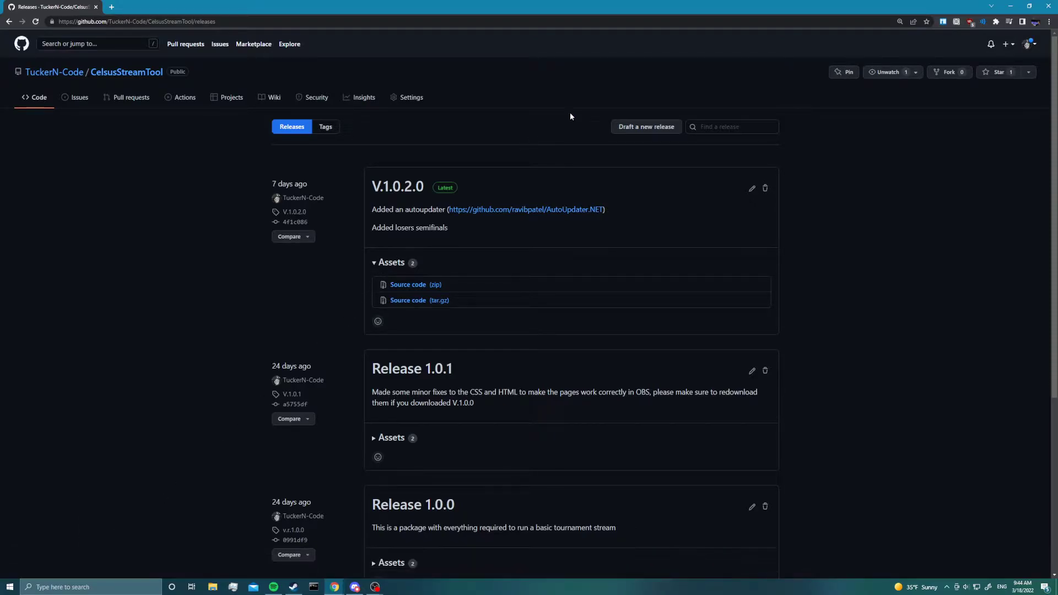
drag(261, 368, 678, 172)
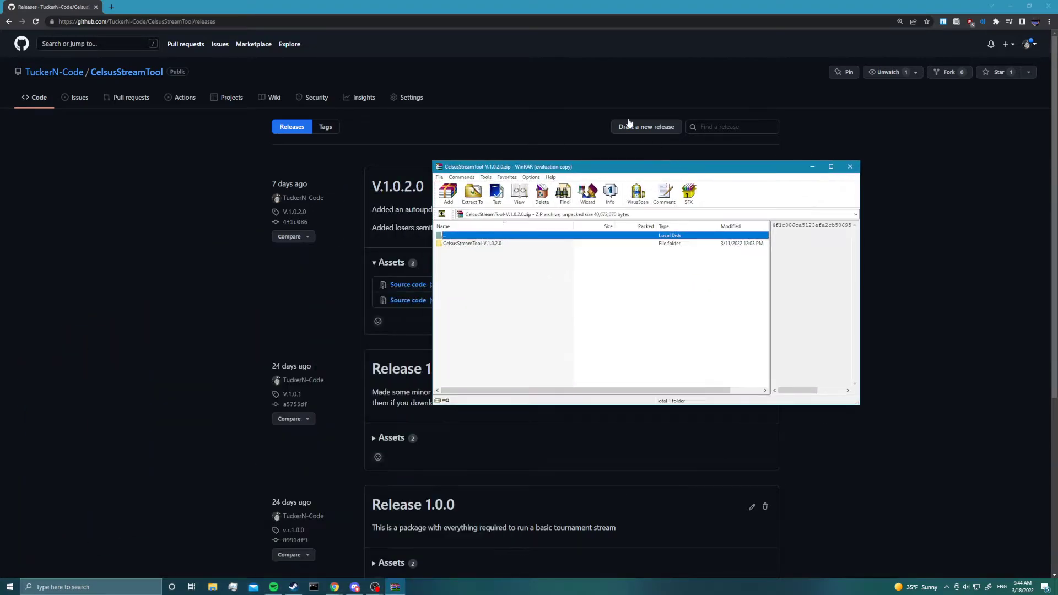
click(707, 254)
- Snap the browser to half the screen and extract the CelsusStreamTool-V.1.0.2.0 folder from the archive onto the desktop
drag(480, 3, 0, 116)
click(567, 145)
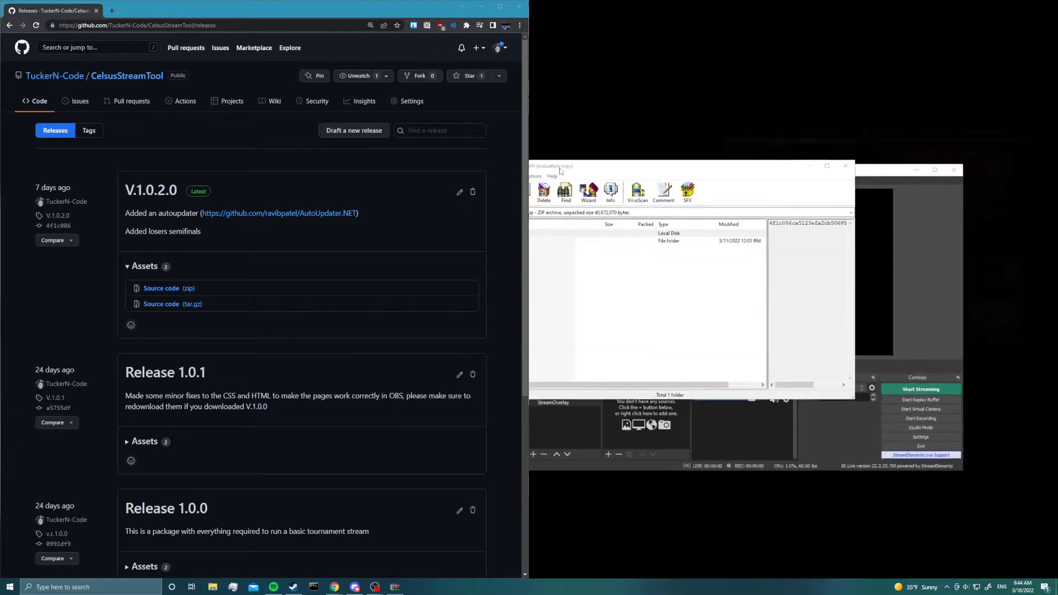
drag(573, 165, 508, 179)
drag(450, 256, 757, 84)
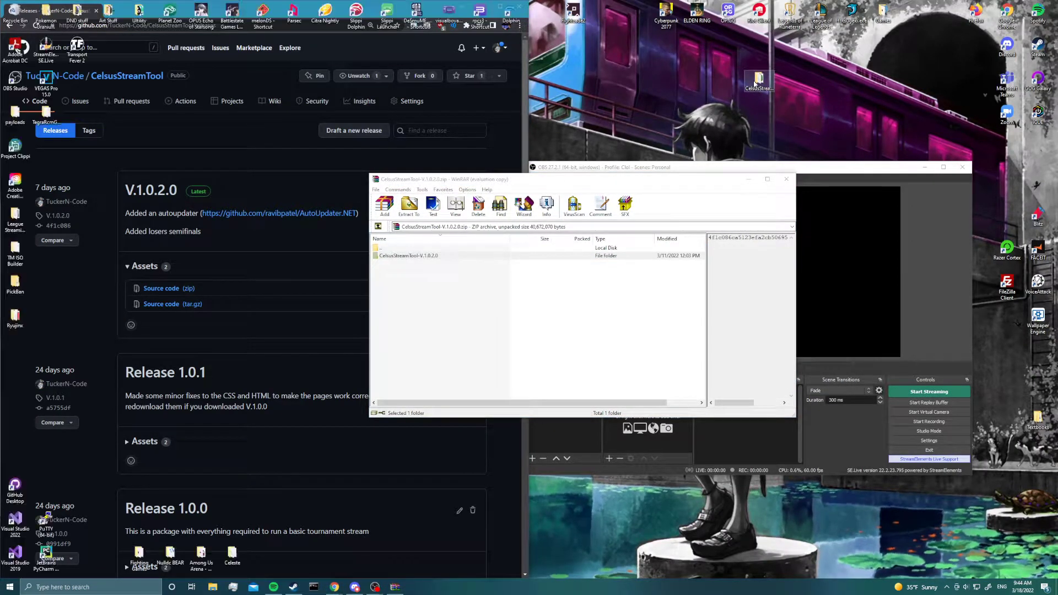
- Open the extracted CelsusStreamTool-V.1.0.2.0 folder from the desktop and run CelsusStreamTool.exe
double_click(758, 80)
drag(519, 225, 790, 129)
drag(522, 179, 731, 412)
click(842, 118)
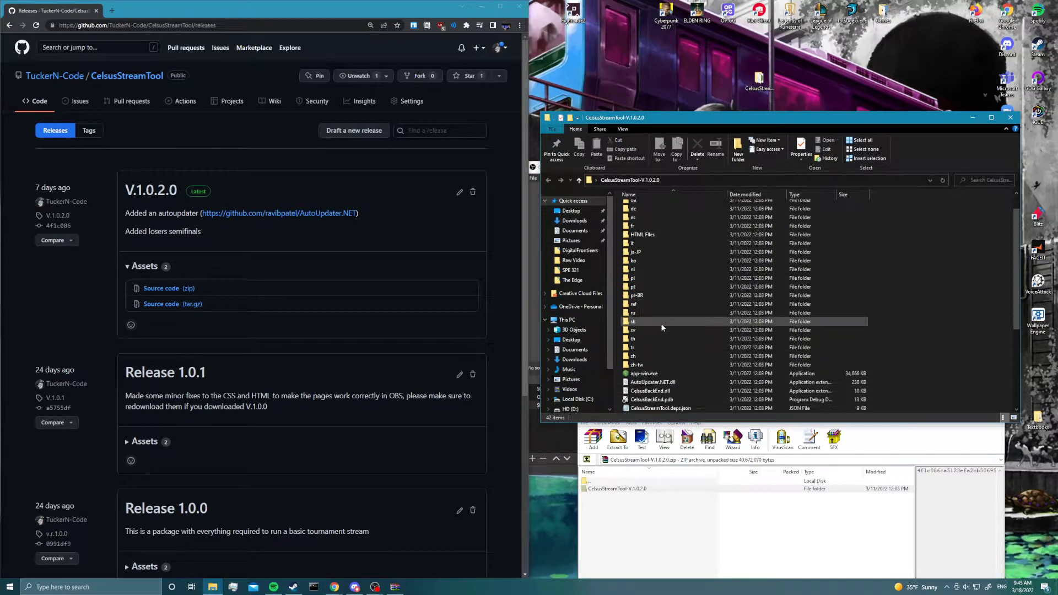
scroll(661, 326, down, 5)
scroll(662, 344, down, 1)
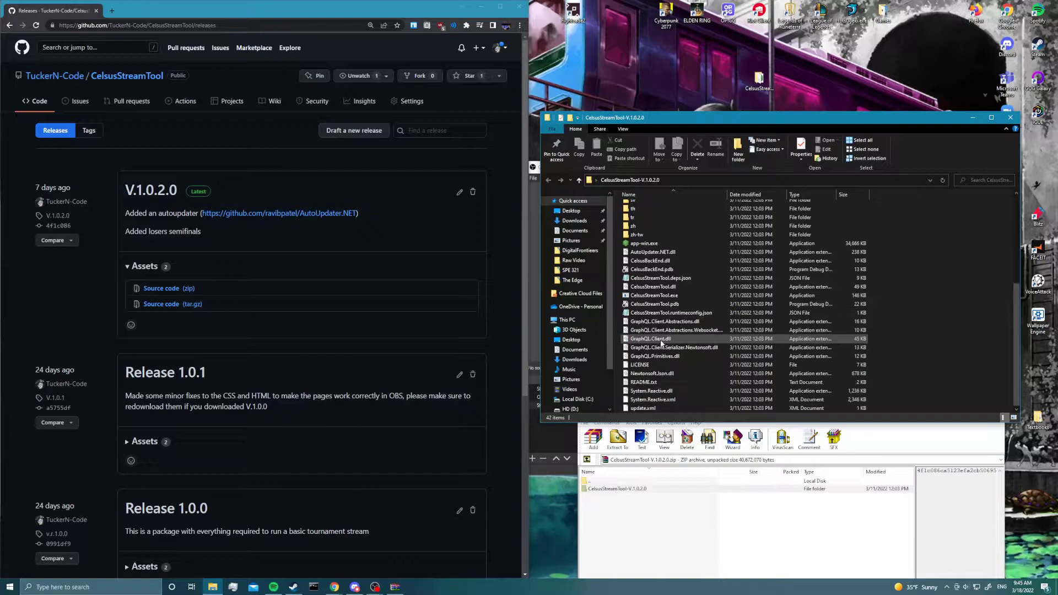
click(655, 298)
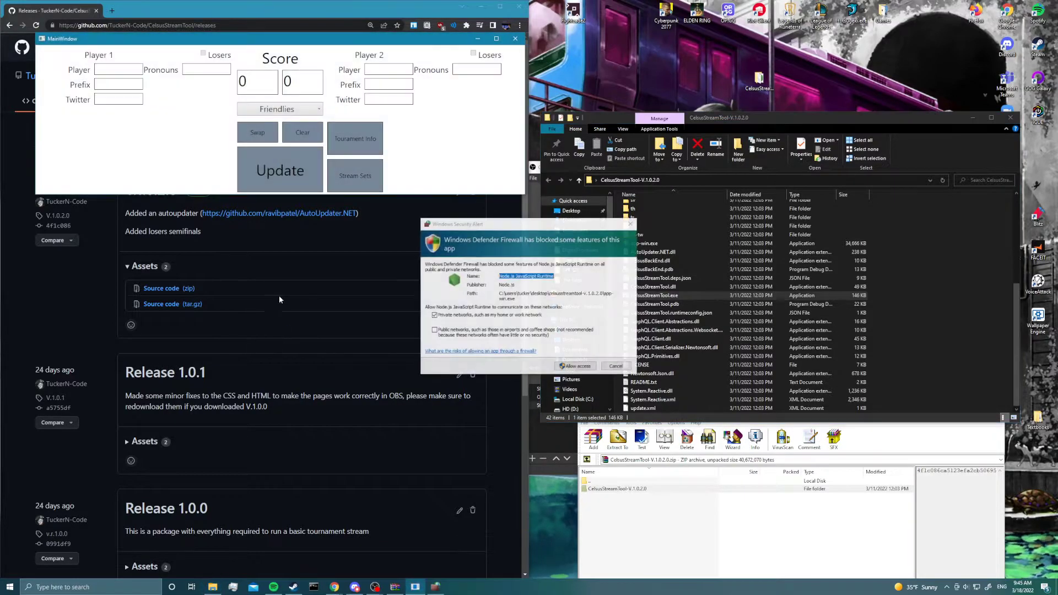
- Move the firewall alert clear of the file window and look inside the tool's HTML Files folder
click(433, 268)
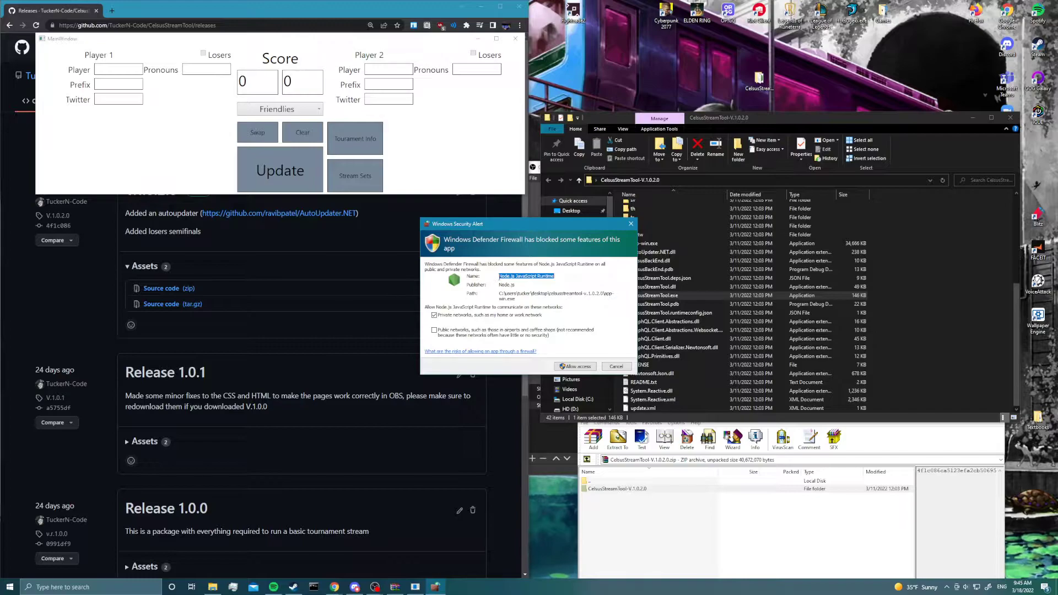
click(501, 274)
drag(555, 224, 387, 227)
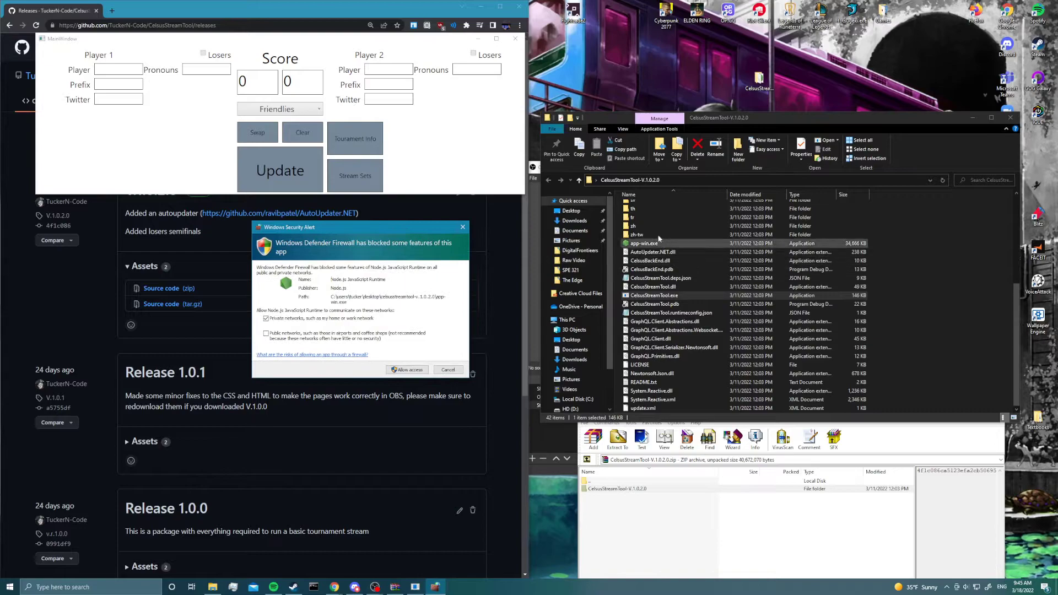
scroll(637, 262, up, 6)
double_click(637, 260)
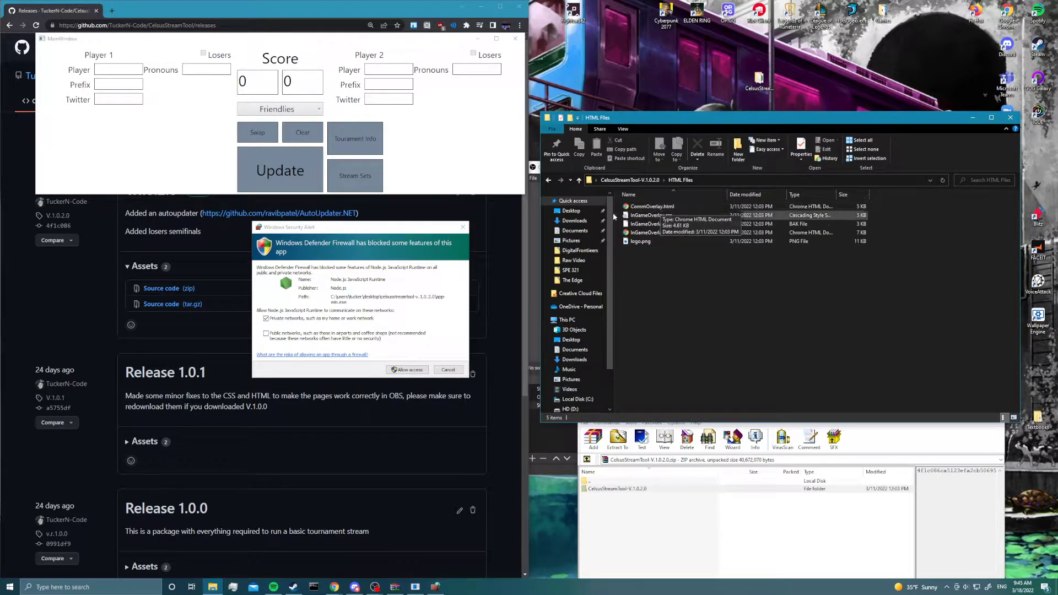
- Allow the Node.js JavaScript Runtime through Windows Defender Firewall on private networks
click(346, 286)
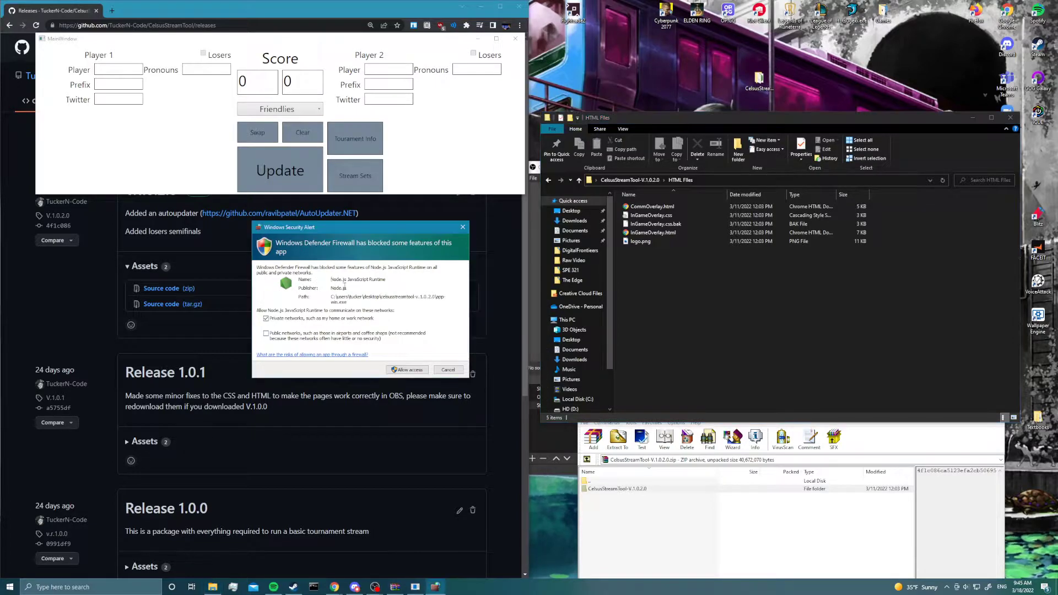
mouse_move(331, 279)
mouse_down()
mouse_move(392, 274)
mouse_move(332, 282)
mouse_up()
click(332, 280)
click(408, 370)
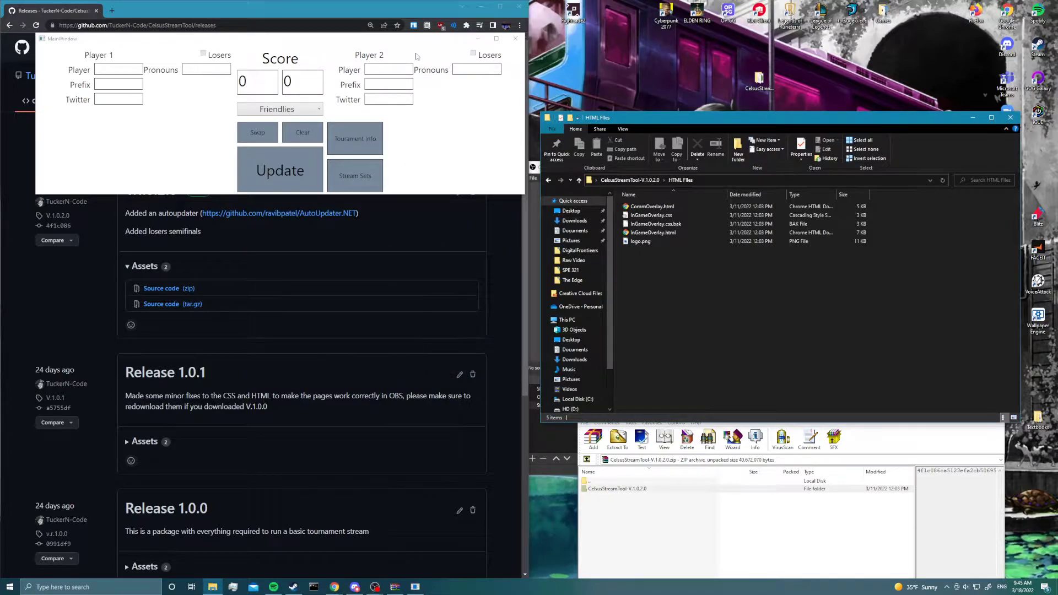
- Move the stream tool's window out of the way and open README.txt from the CelsusStreamTool-V.1.0.2.0 folder
drag(421, 39, 921, 202)
click(714, 414)
click(643, 181)
scroll(783, 314, down, 3)
scroll(785, 316, down, 3)
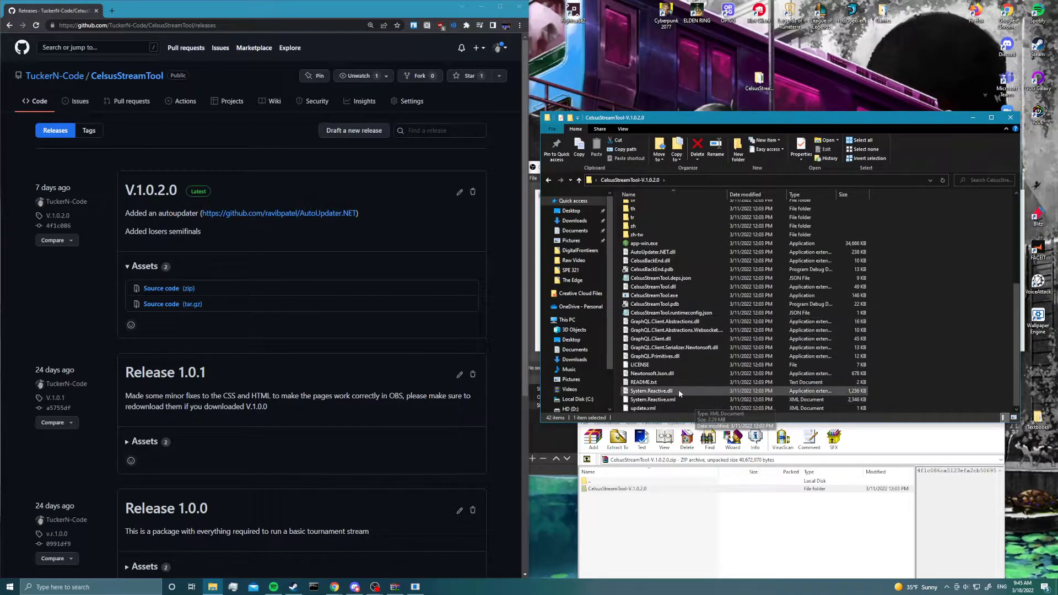
double_click(645, 382)
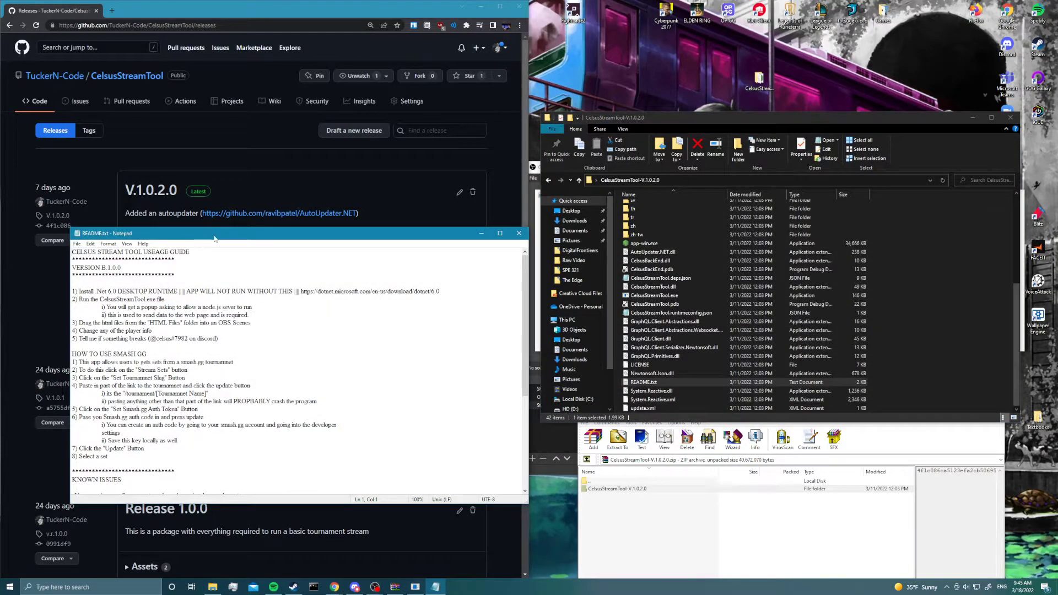
- Copy the .NET 6.0 download link from the first instruction of the usage guide in README.txt
drag(215, 238, 433, 118)
drag(297, 172, 401, 172)
click(401, 172)
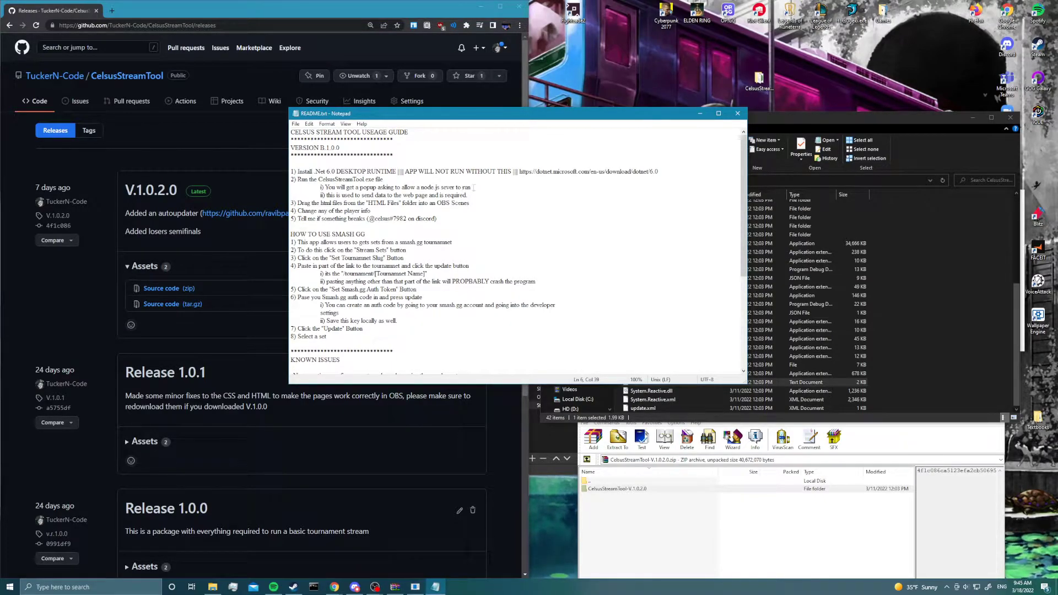
drag(519, 171, 659, 171)
right_click(528, 173)
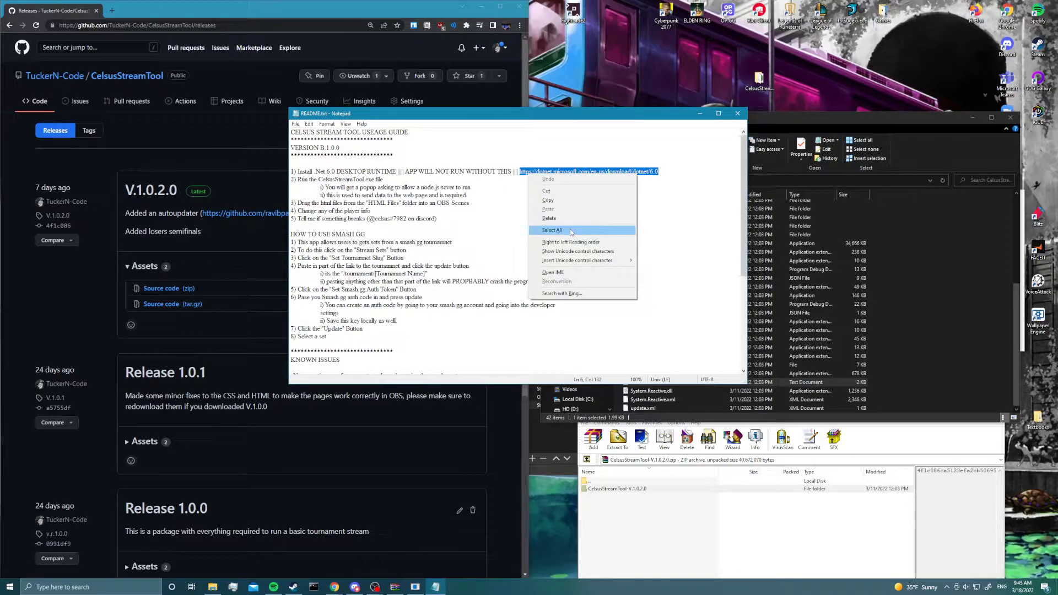
click(565, 200)
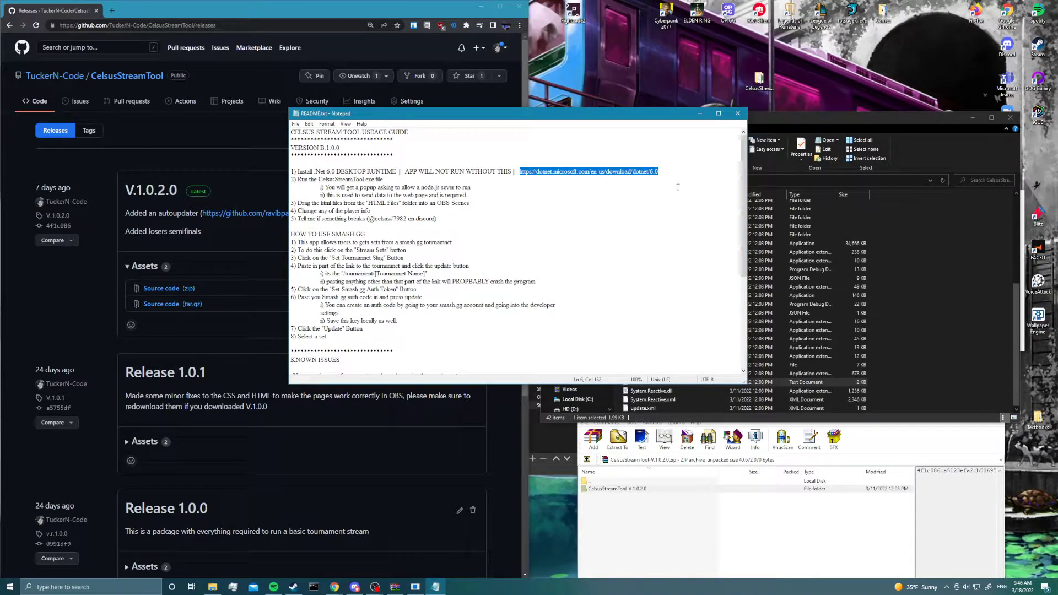
- Open the .NET 6.0 download page through the link in the GitHub repository's README
click(30, 101)
scroll(104, 159, down, 20)
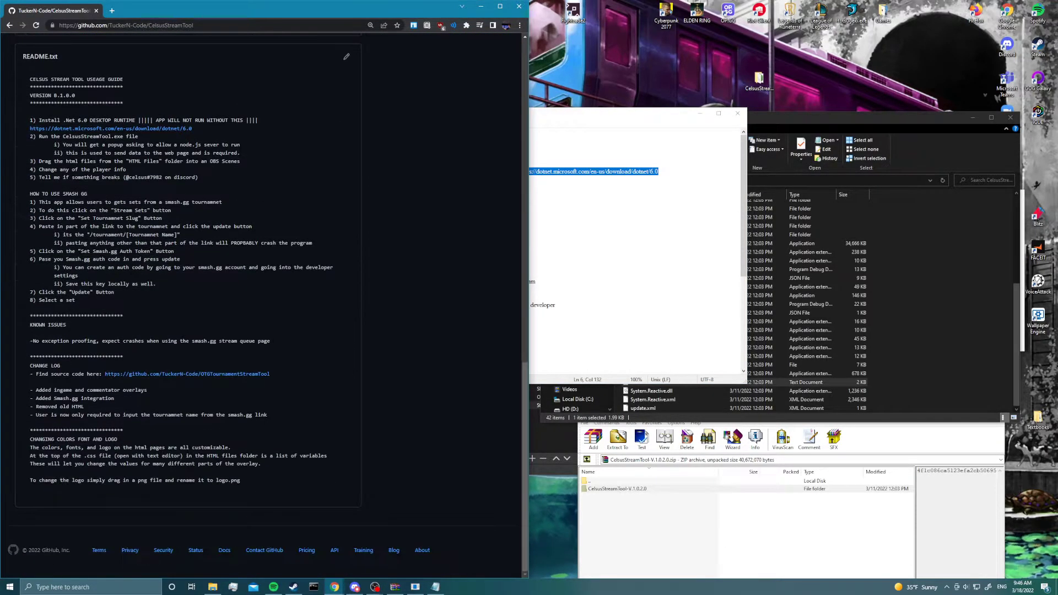
click(177, 129)
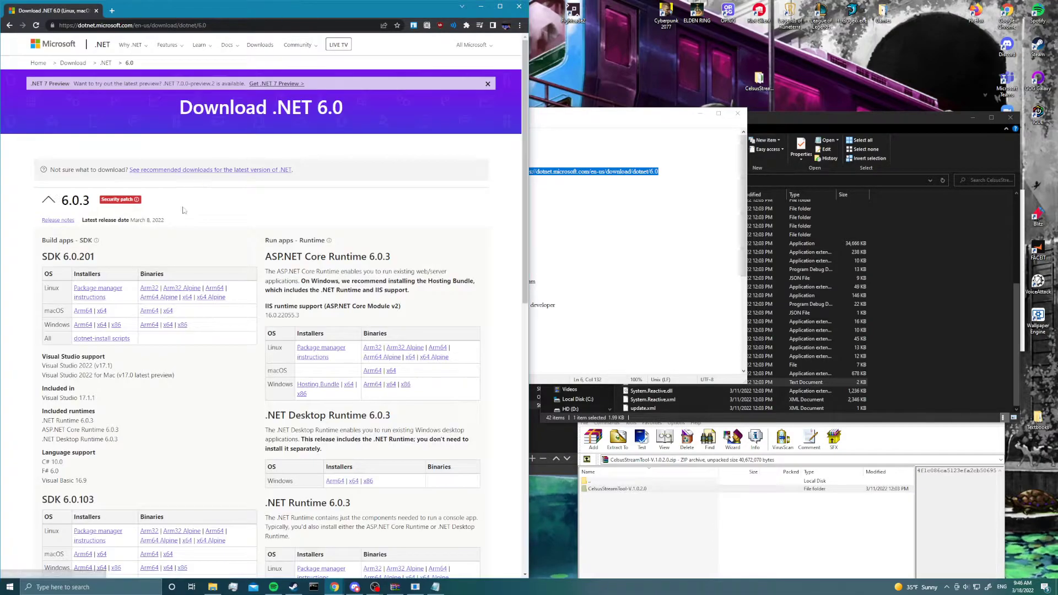
- Find the .NET Desktop Runtime 6.0.3 section on the download page and highlight its heading
scroll(232, 209, down, 4)
mouse_move(265, 219)
mouse_down()
mouse_move(259, 210)
mouse_move(304, 208)
mouse_move(264, 214)
mouse_up()
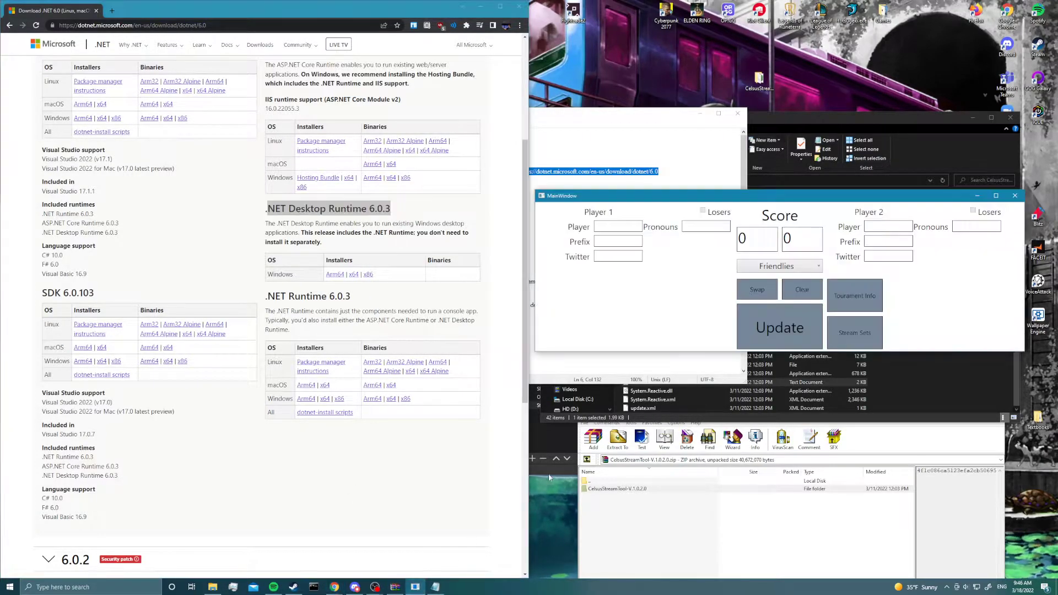
- Move the stream tool's window over the browser and close README.txt
drag(682, 200, 271, 194)
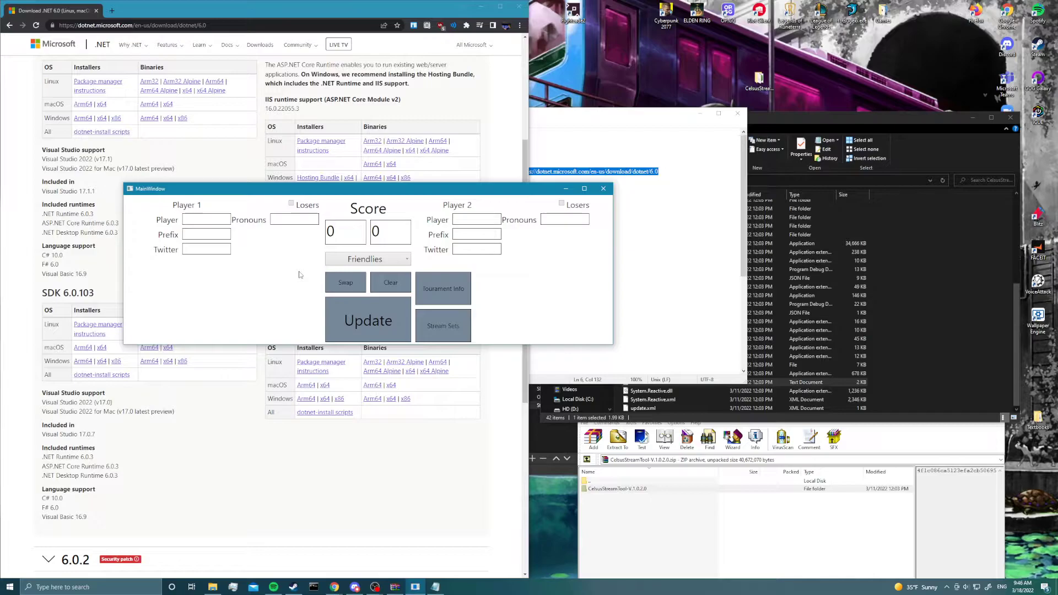
click(610, 186)
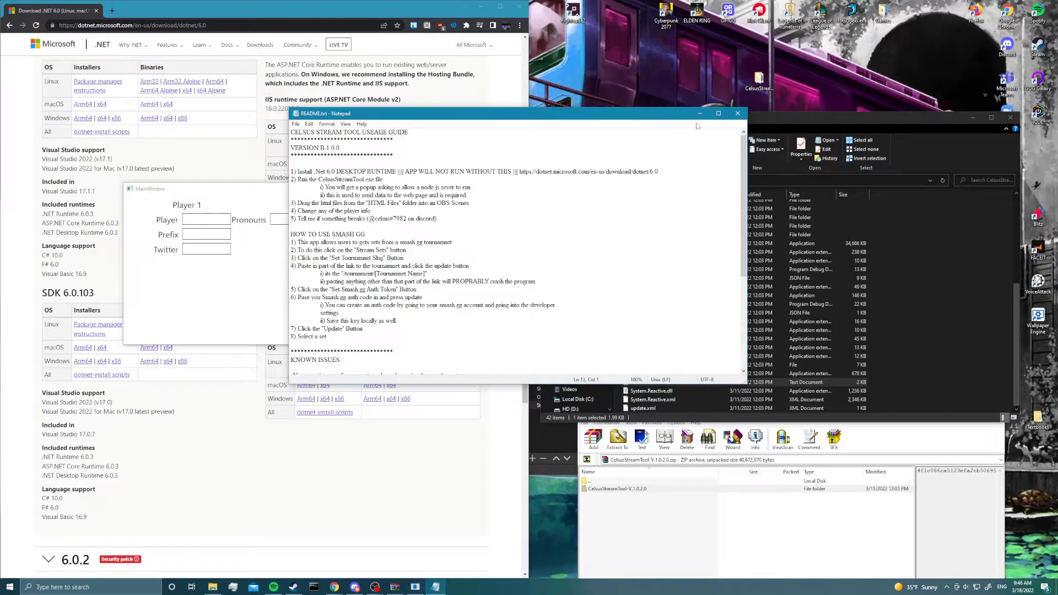
click(738, 113)
click(112, 12)
text(https)
key(BackSpace)
key(BackSpace)
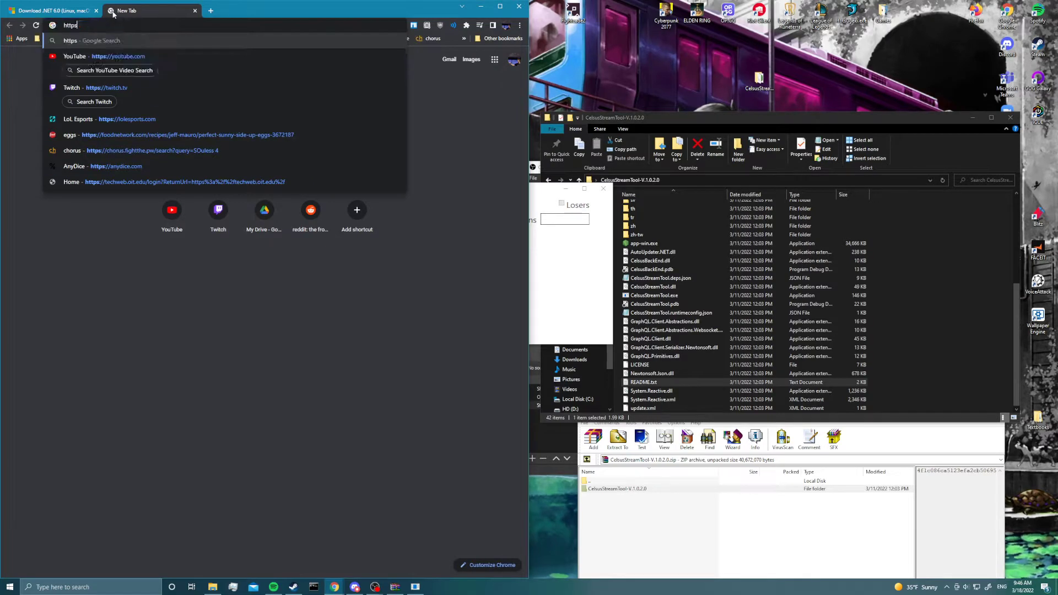
text(://localhost:5549/players)
key(Return)
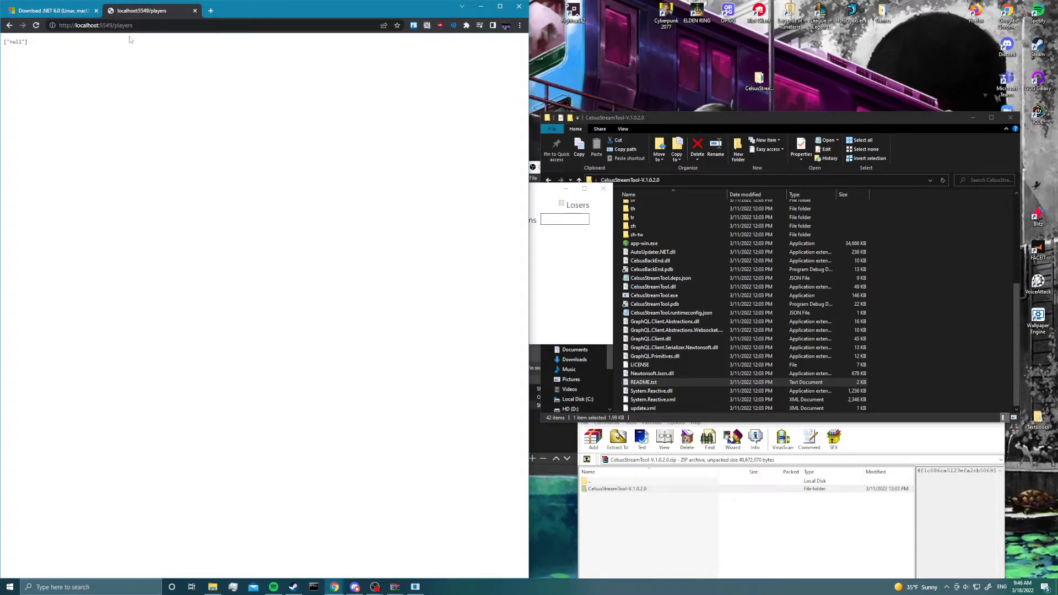
click(182, 25)
- Move the stream tool's window off the browser, bring OBS to the front and place its window over the browser
drag(538, 194, 958, 33)
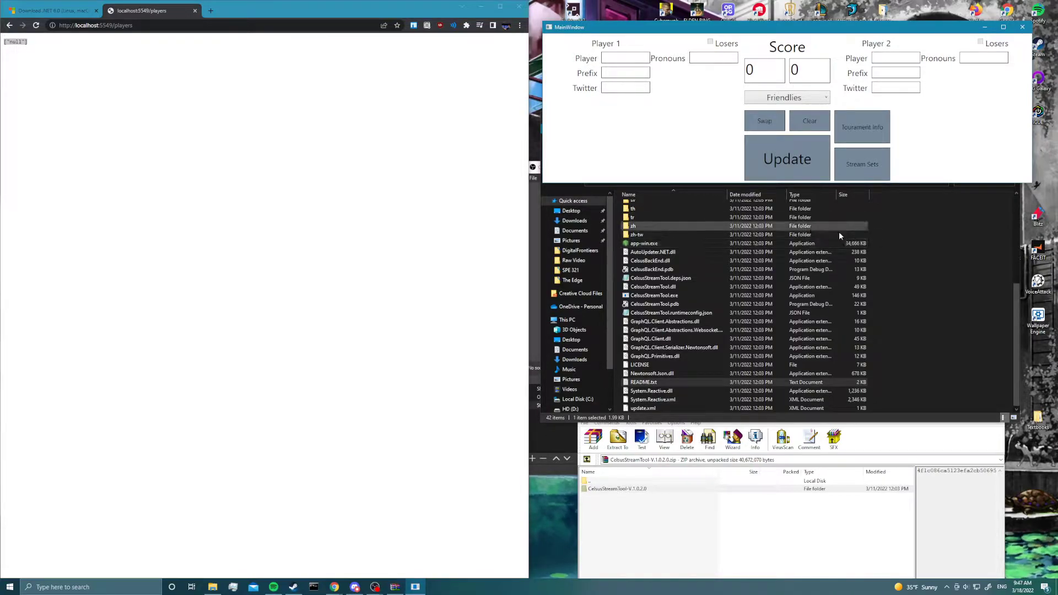
click(957, 296)
scroll(711, 279, up, 6)
click(558, 449)
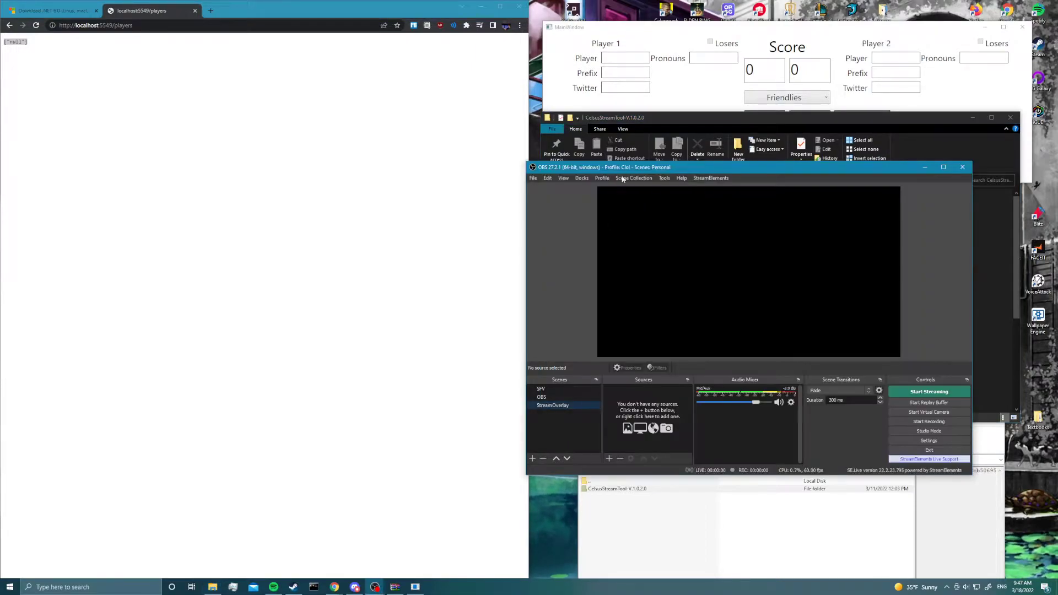
drag(695, 171, 227, 174)
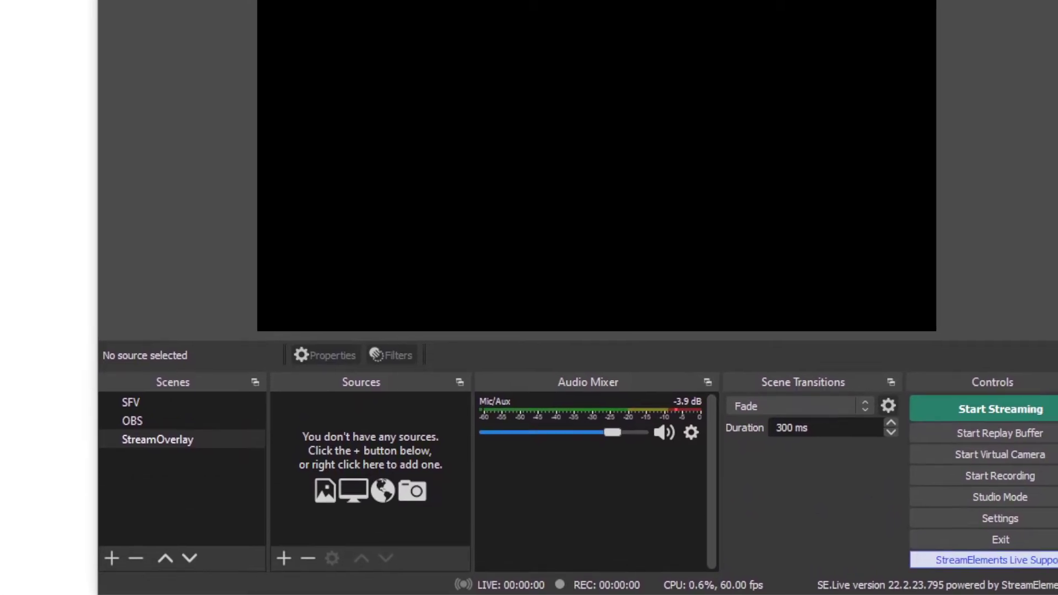
- Add a new Browser source named InGameOverlay to the StreamOverlay scene
click(224, 440)
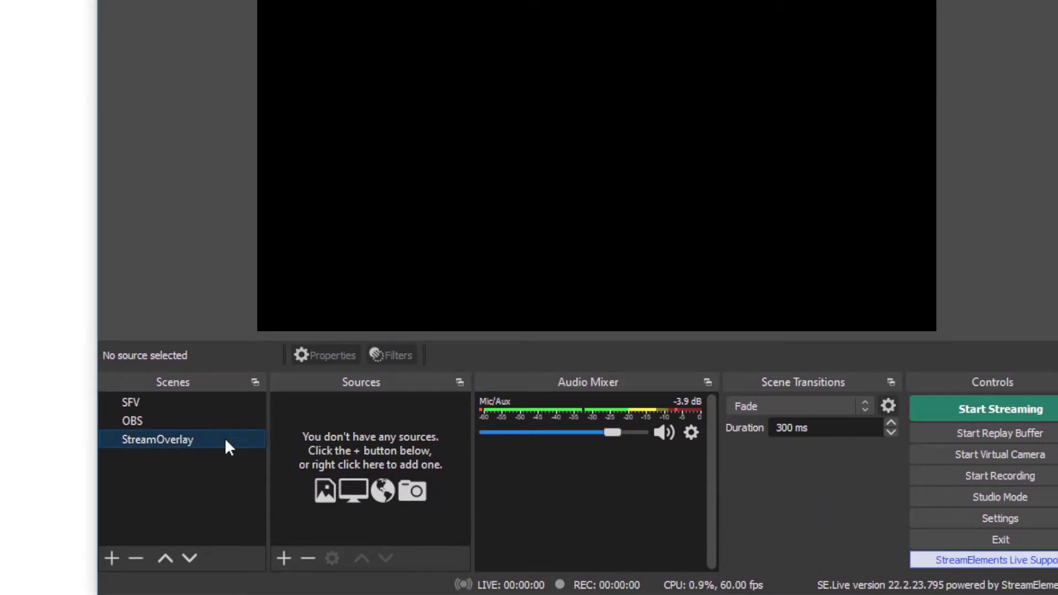
click(285, 558)
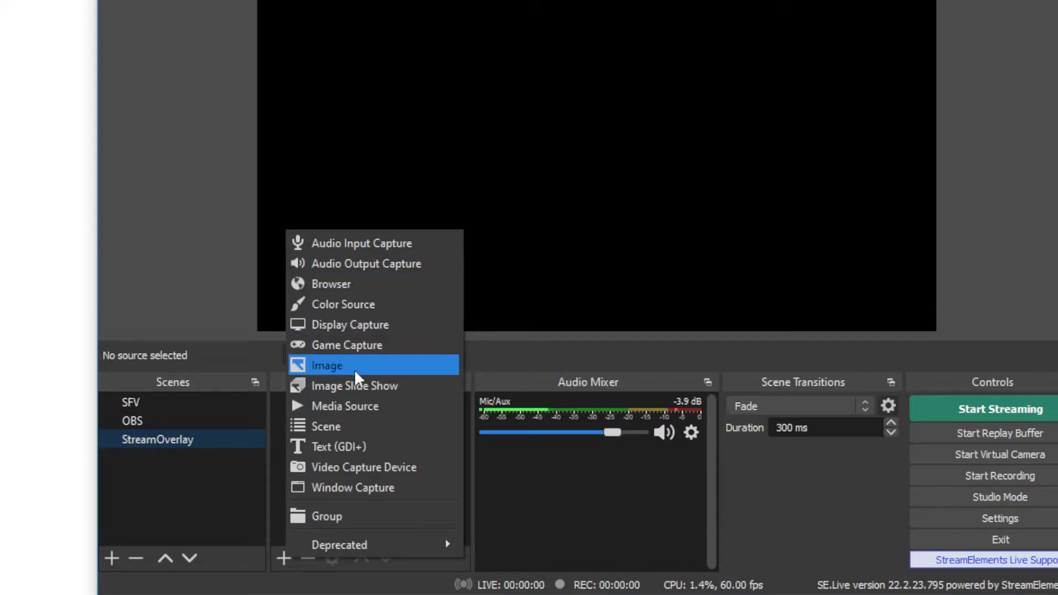
click(358, 284)
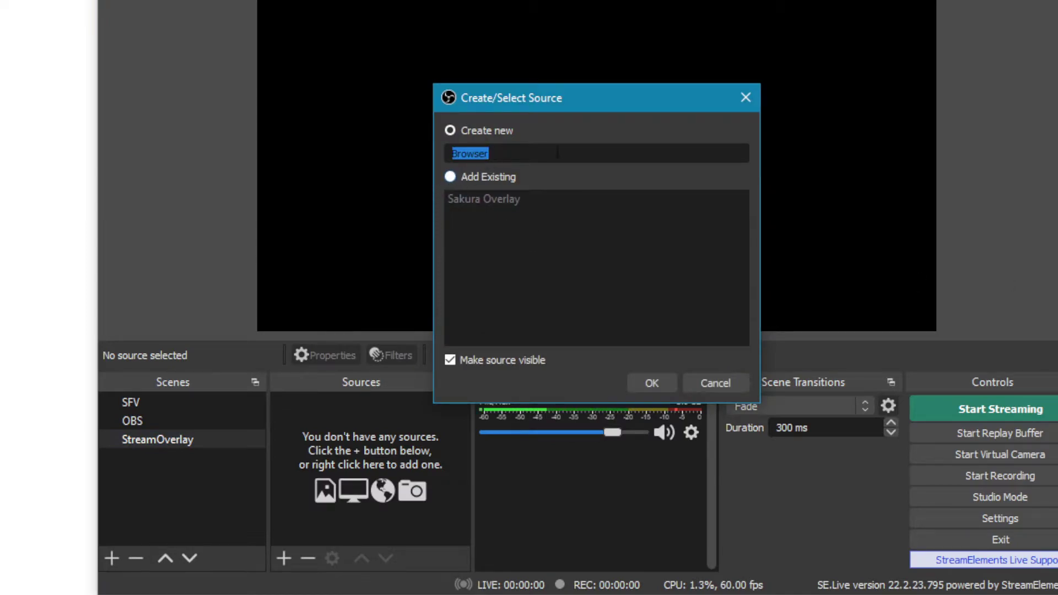
text(InG)
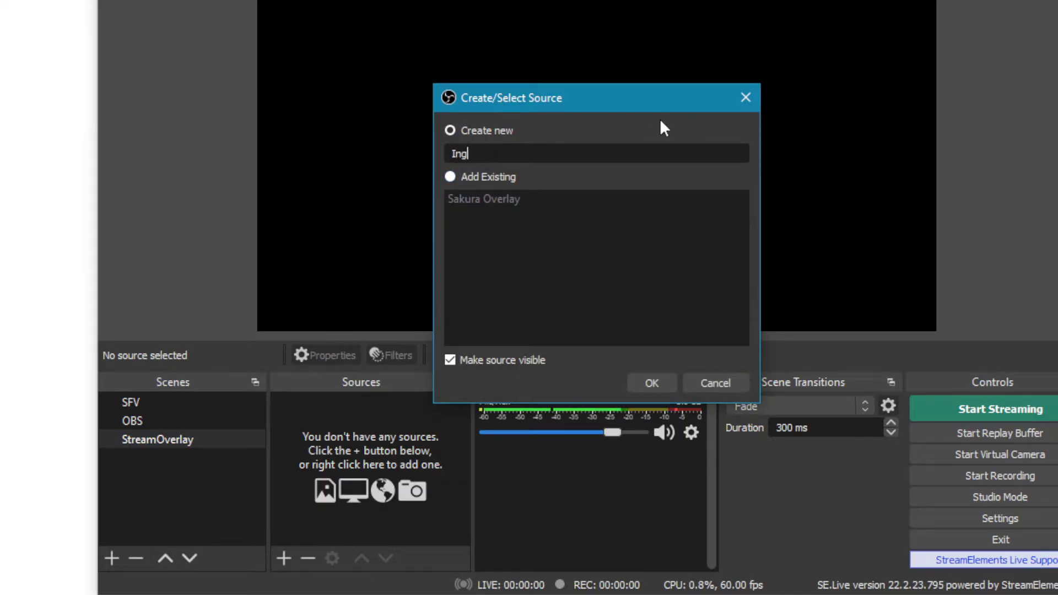
text(ameOverlay)
key(Return)
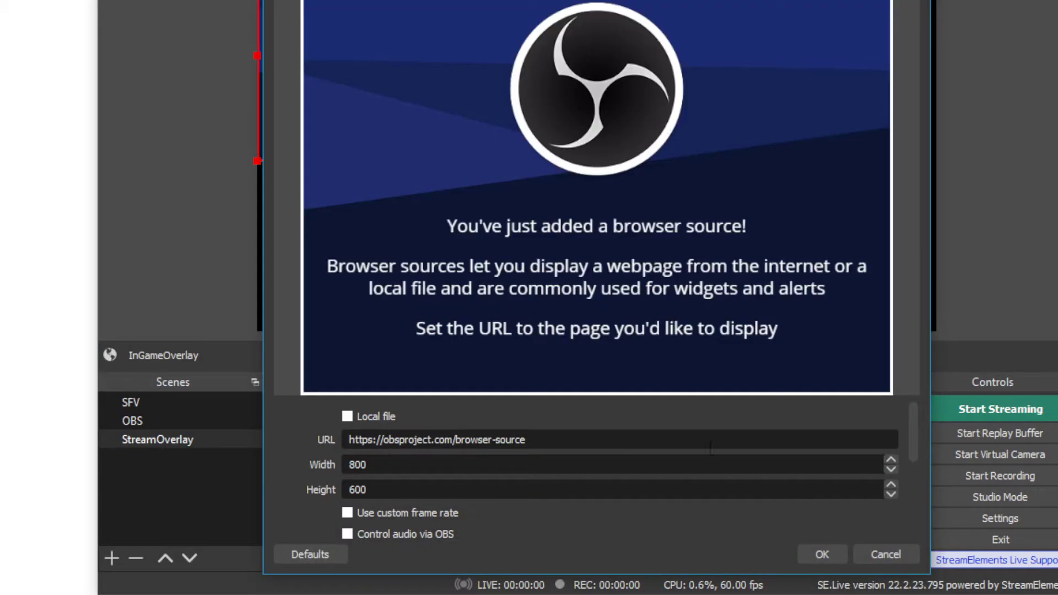
- Switch the InGameOverlay source to a local file and load CommOverlay.html from the HTML Files folder of CelsusStreamTool-V.1.0.2.0 on the Desktop
drag(528, 440, 349, 440)
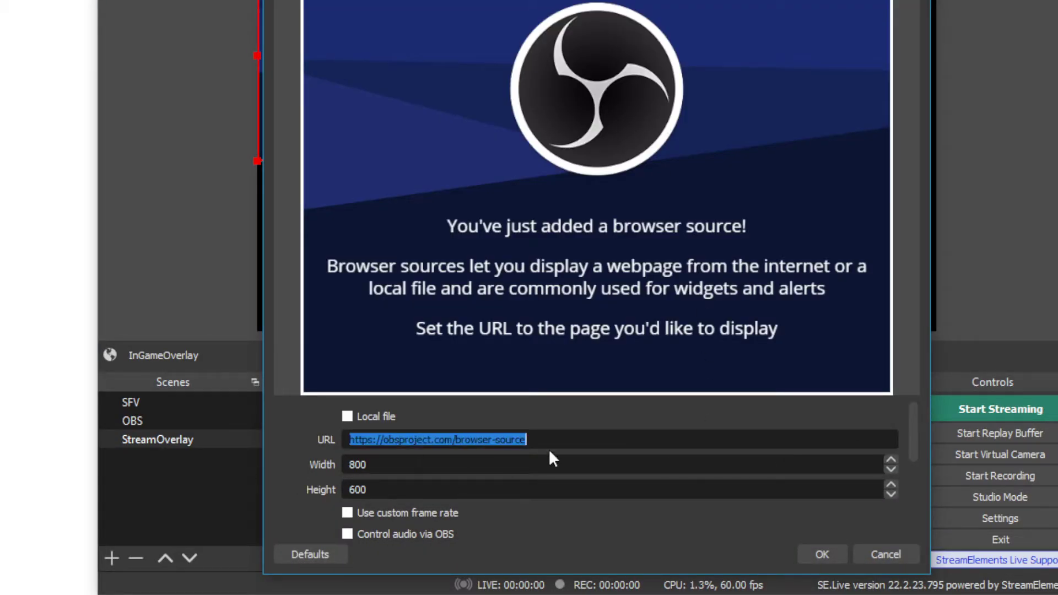
click(347, 417)
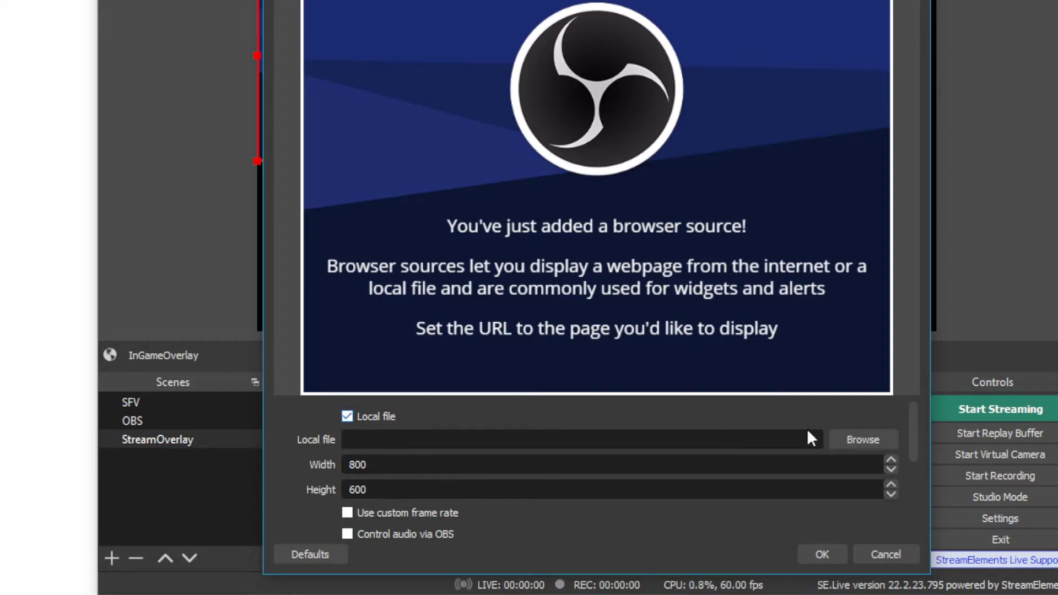
click(875, 436)
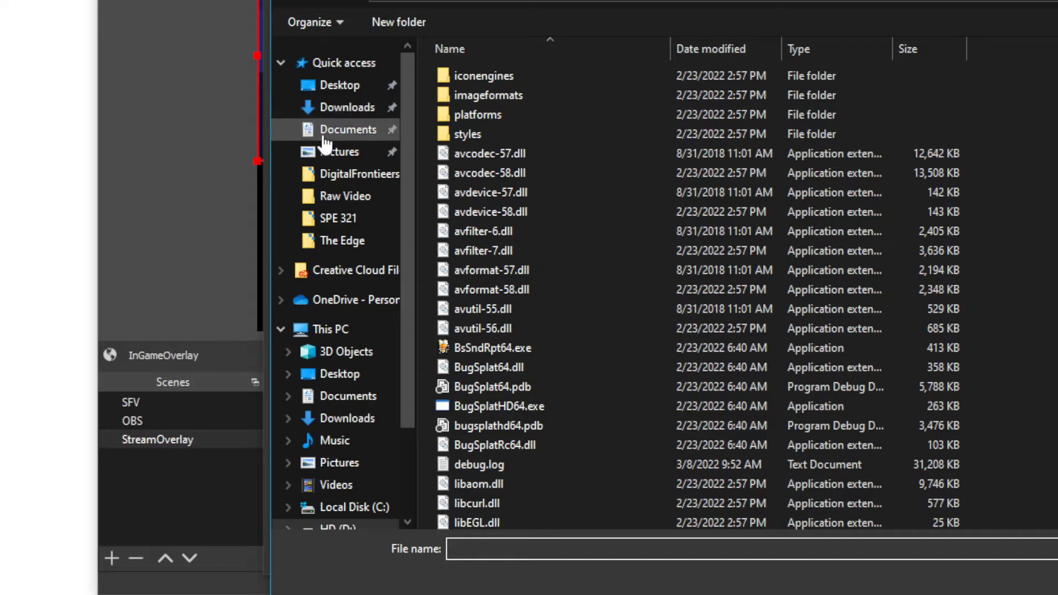
click(345, 92)
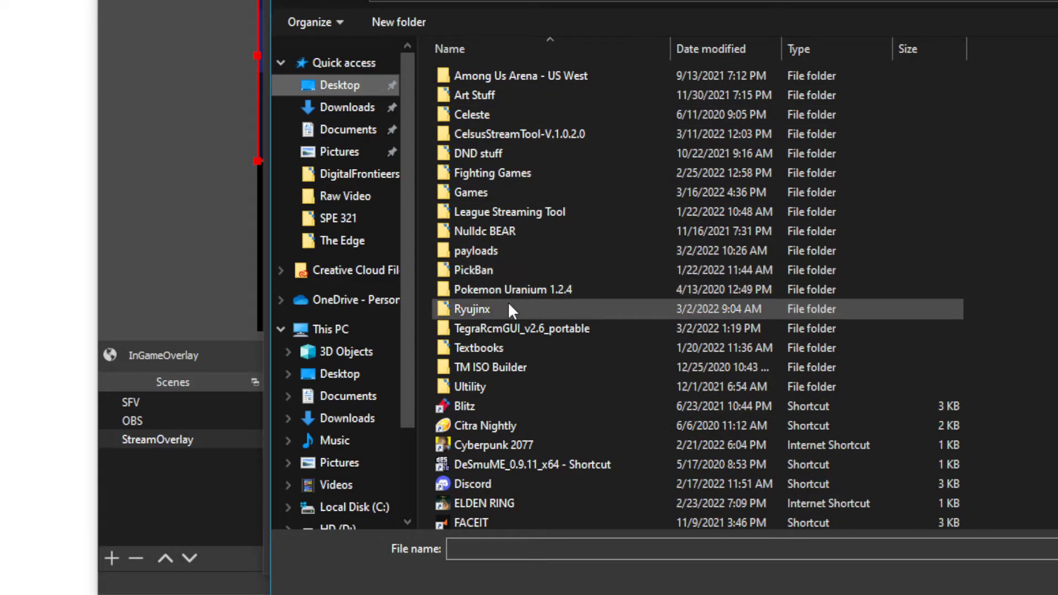
double_click(518, 136)
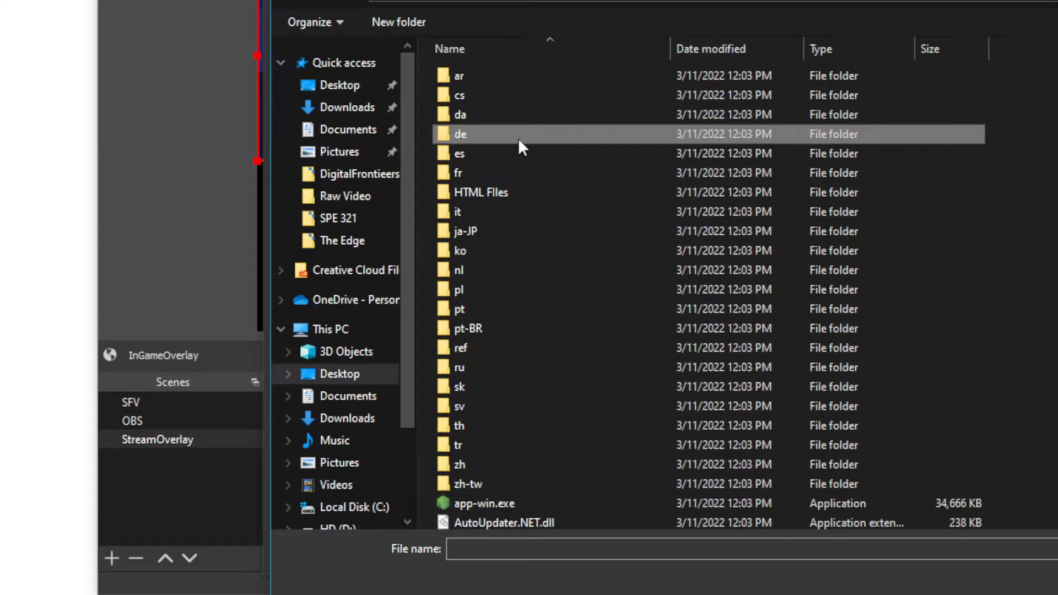
double_click(473, 192)
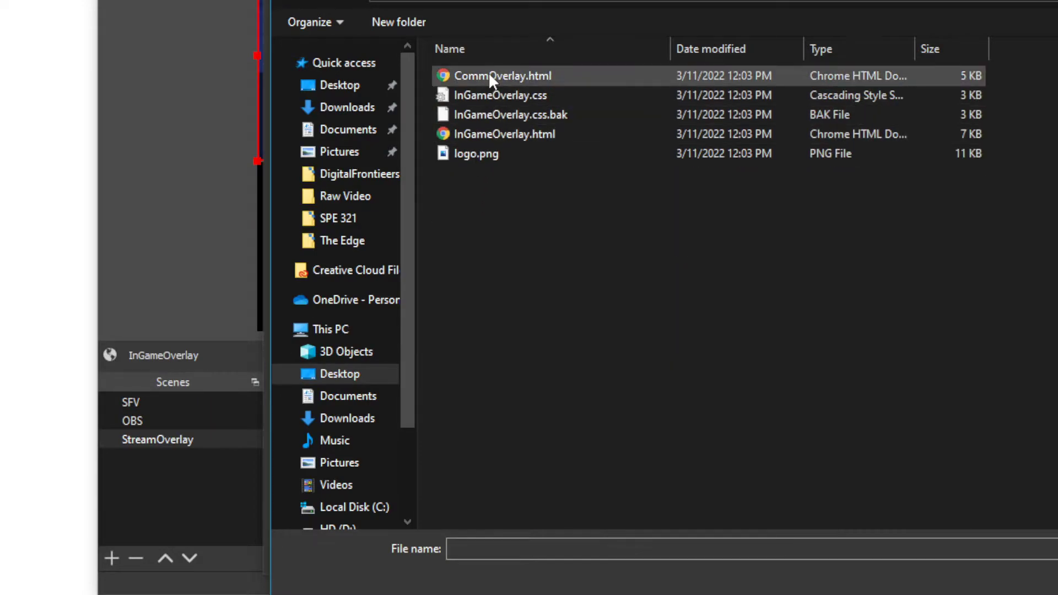
double_click(534, 76)
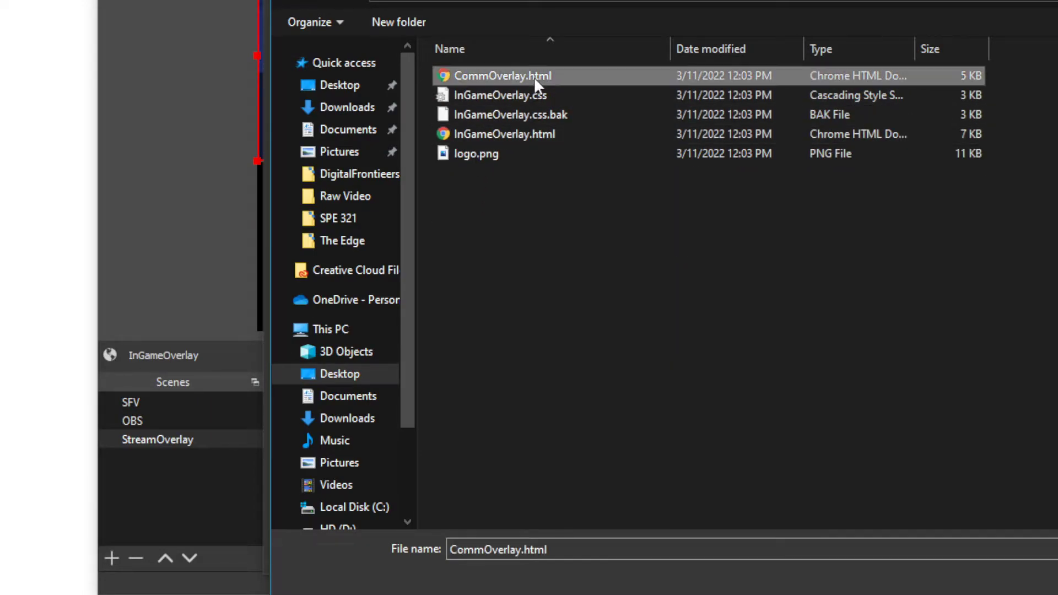
scroll(744, 462, down, 2)
scroll(349, 475, up, 2)
- Set the browser source's width to 1920 and height to 1080, and confirm its properties
drag(368, 465, 307, 465)
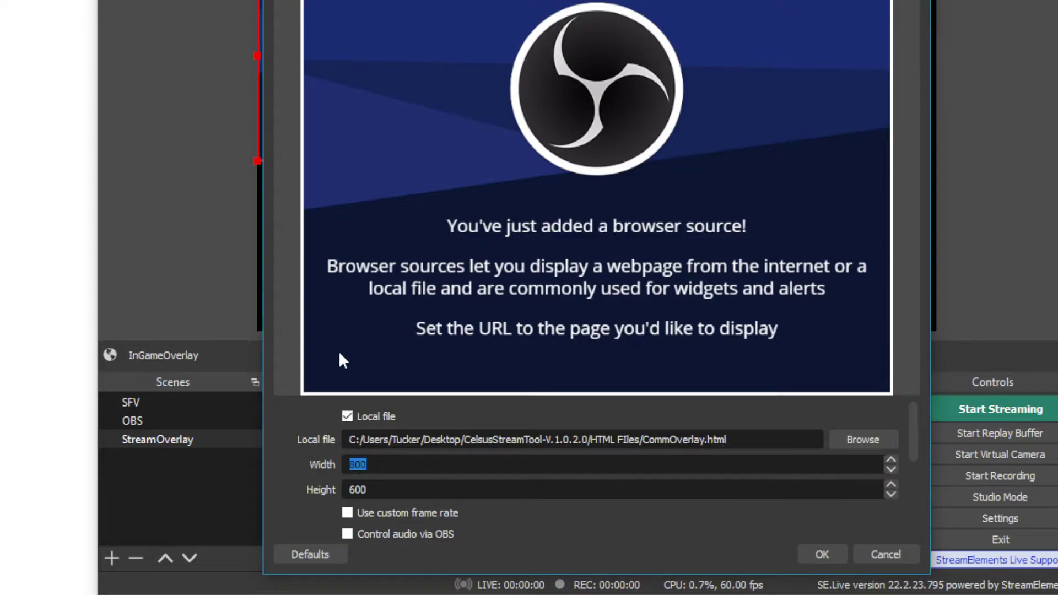
text(1980)
click(405, 488)
click(385, 467)
key(BackSpace)
key(BackSpace)
text(20)
key(Tab)
text(1080)
scroll(566, 522, down, 1)
scroll(420, 459, down, 1)
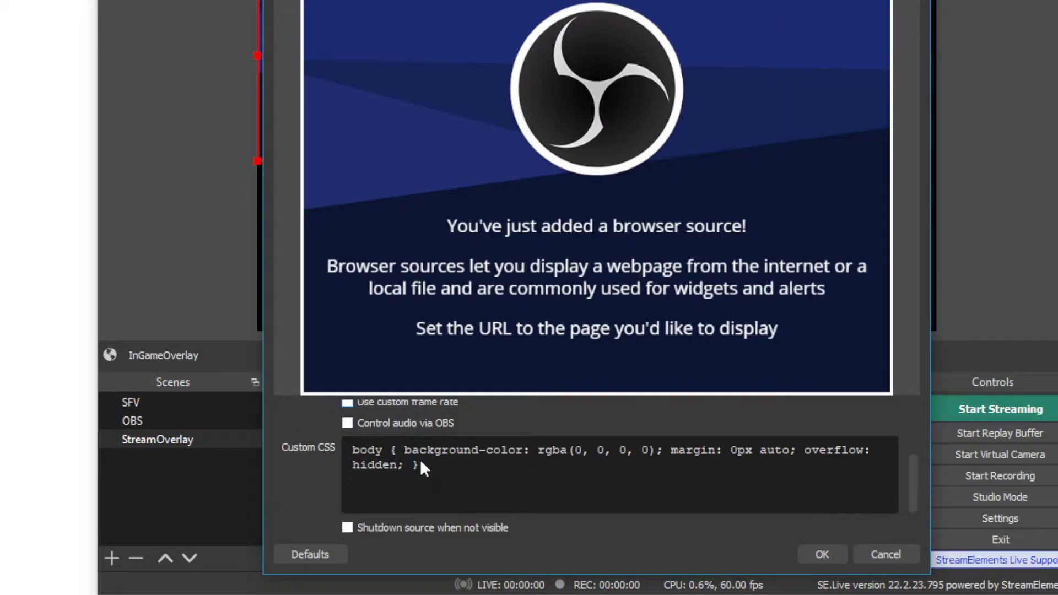
click(824, 561)
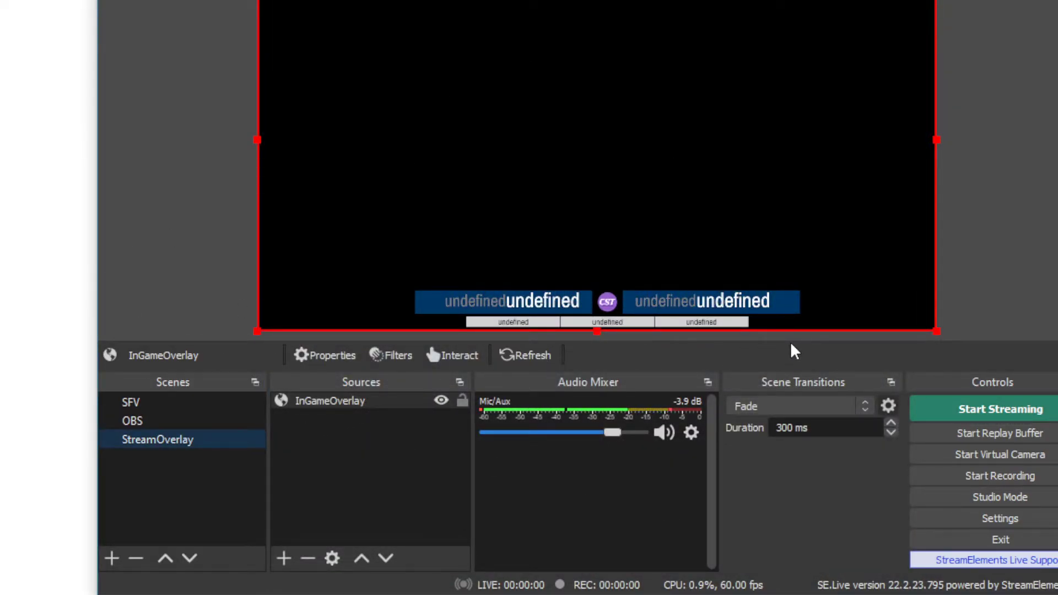
- Make sure Refresh browser when scene becomes active is enabled in the InGameOverlay properties, confirm, refresh the source and deselect it
right_click(398, 400)
click(432, 388)
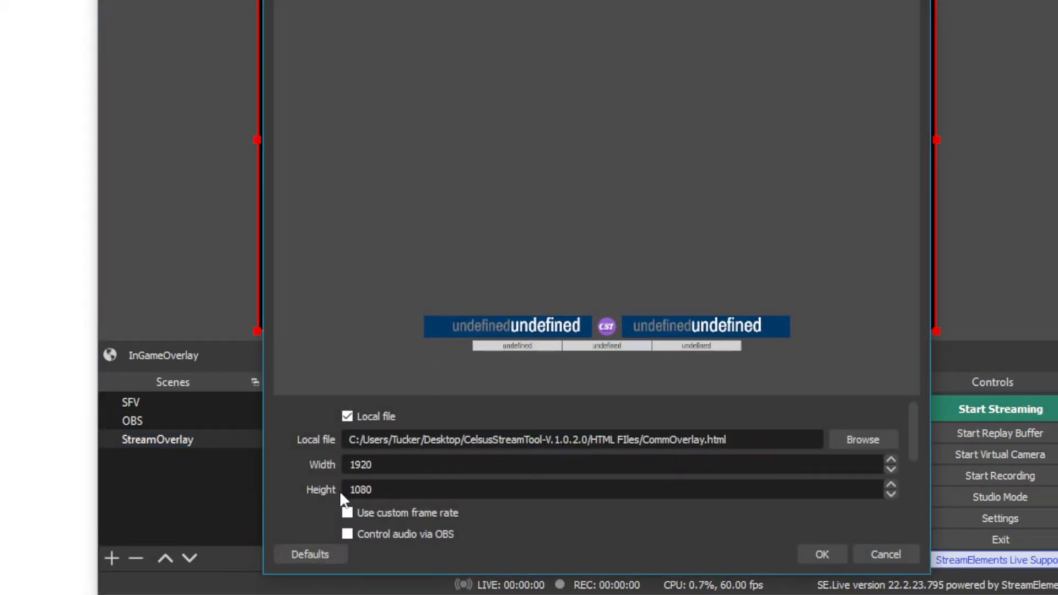
scroll(327, 488, down, 5)
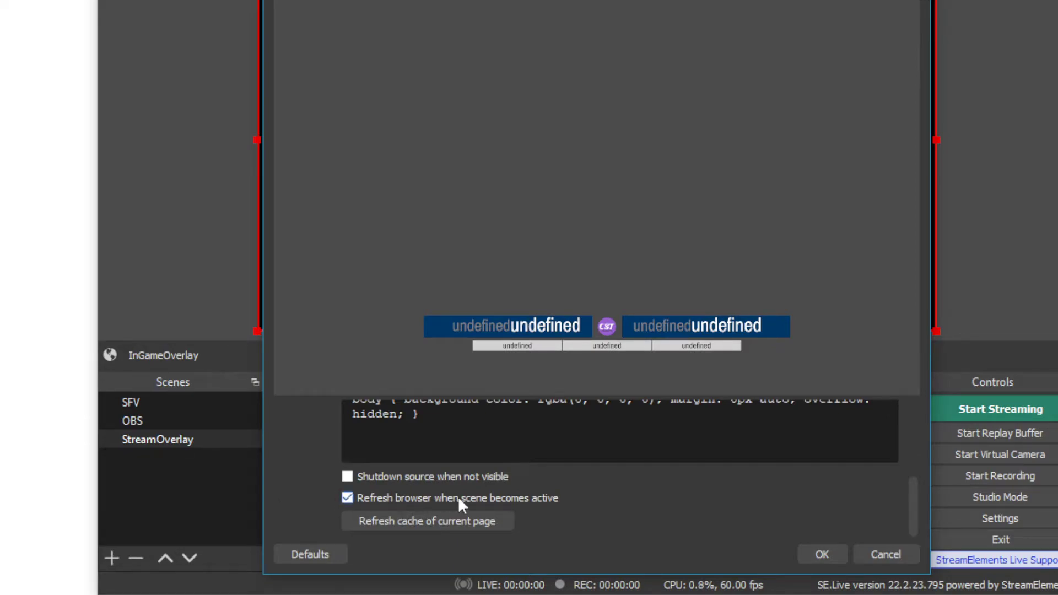
click(816, 553)
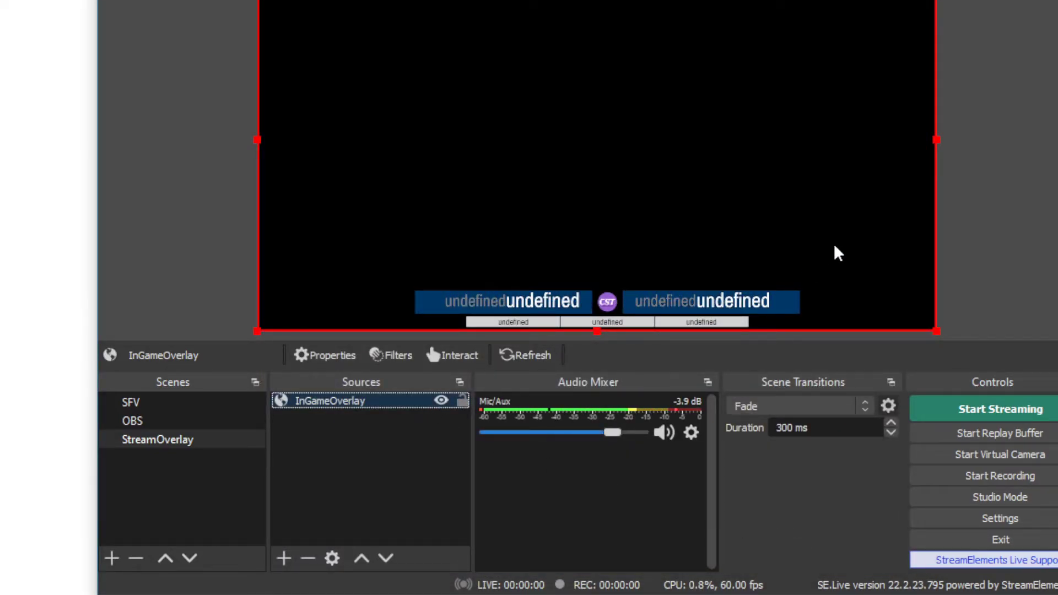
click(524, 358)
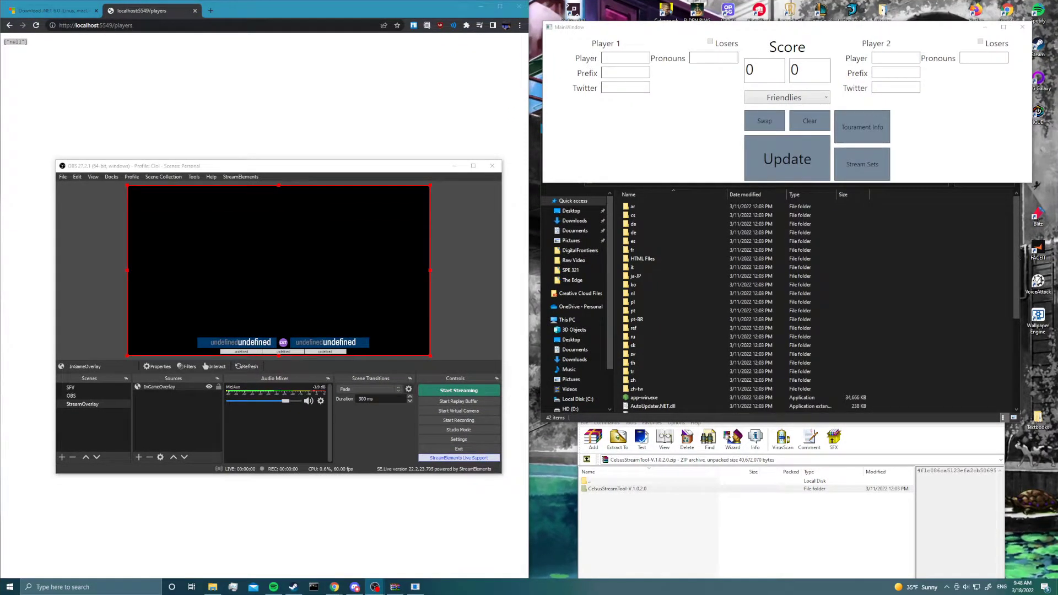
click(167, 395)
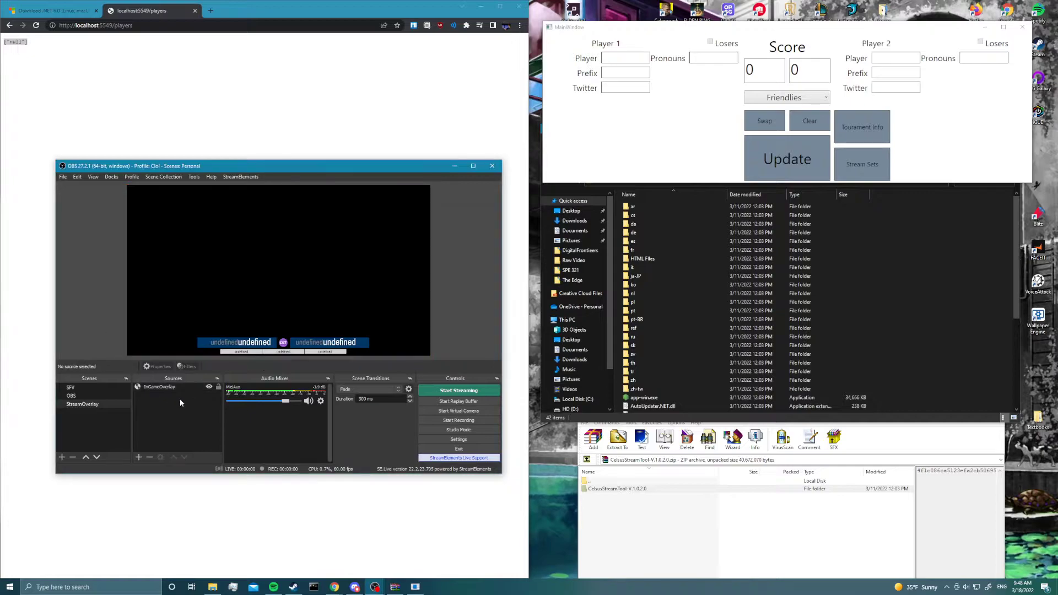
- Enter Player 1's name in the stream tool and update the overlay with it
click(595, 62)
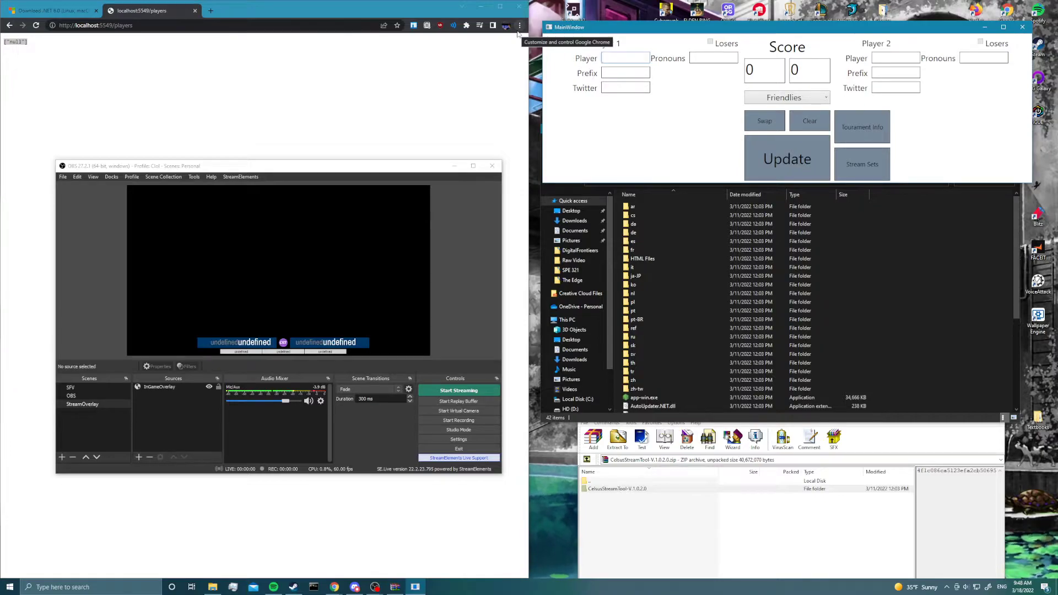
text(Zodi)
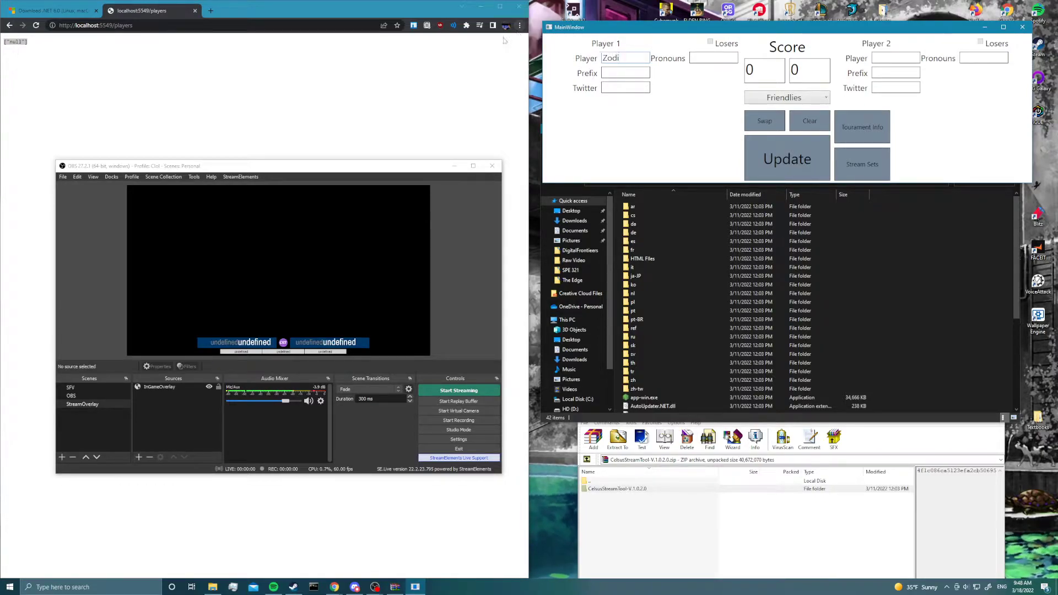
click(785, 161)
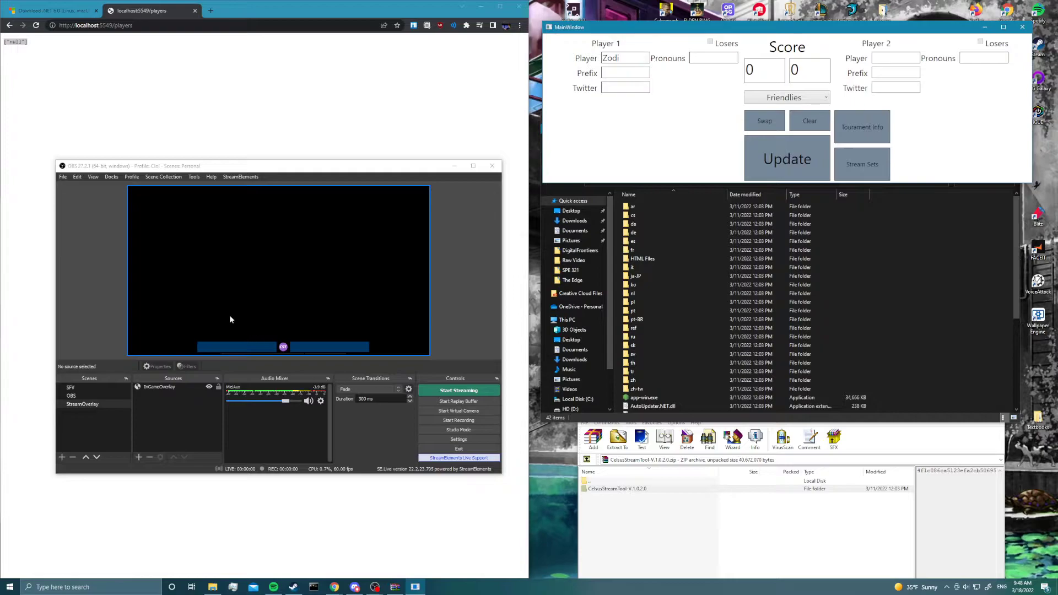
click(147, 309)
- Enter the names of Commentator 1 and Commentator 2 in the tournament info and update the overlay with them
click(863, 127)
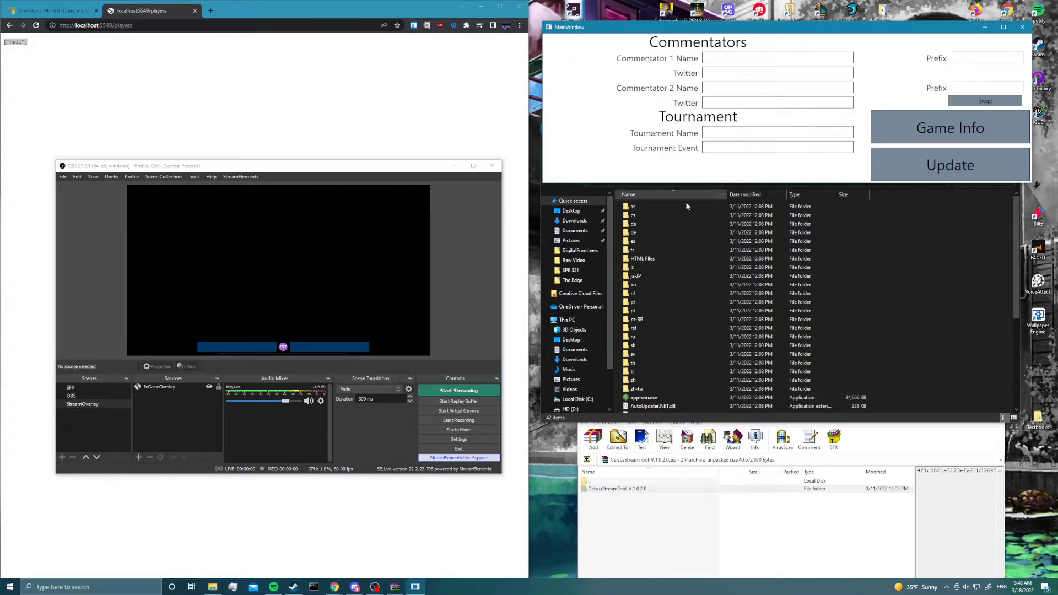
click(724, 58)
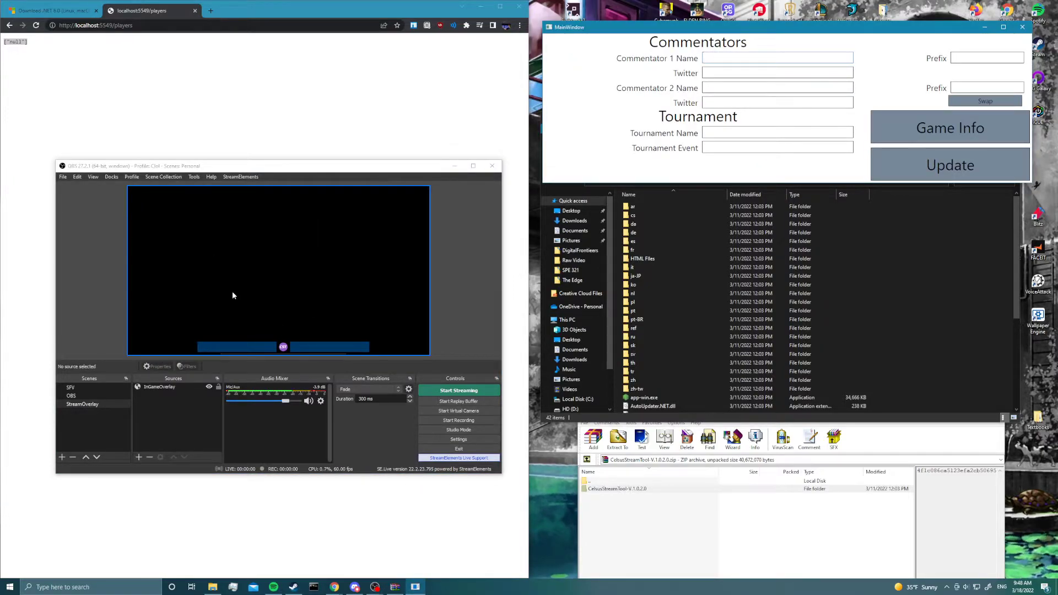
click(878, 119)
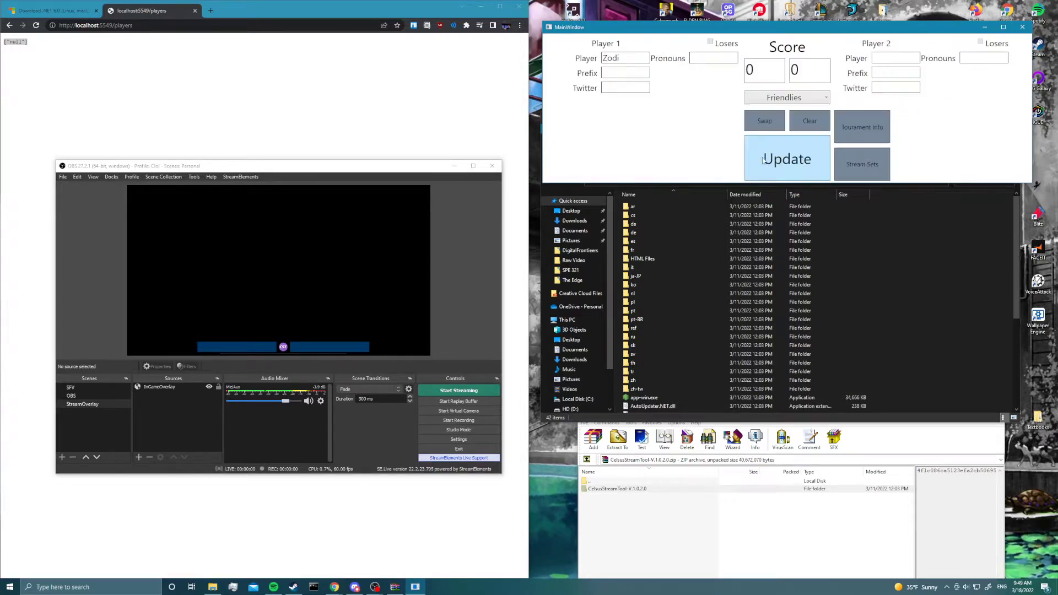
click(864, 128)
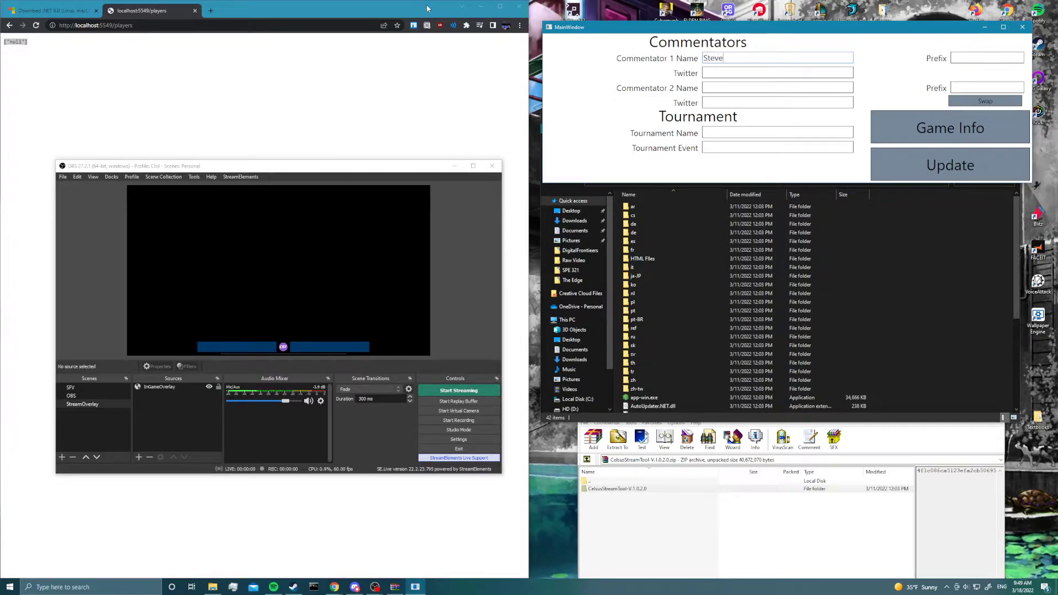
click(731, 89)
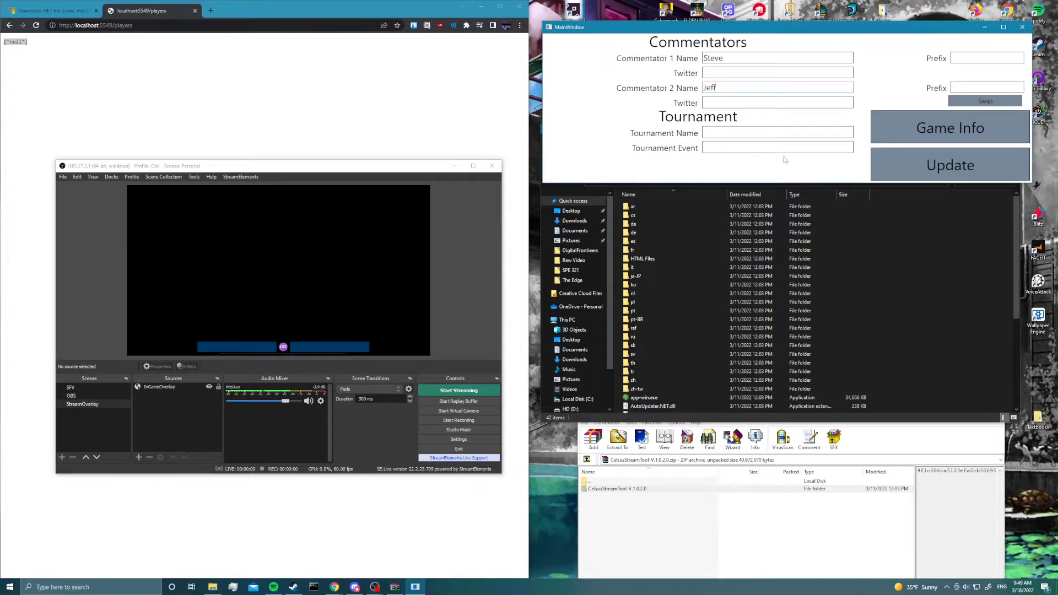
click(949, 165)
- Set the tournament name to Off The Ground and the tournament event to Ult Singles, and update the overlay
click(717, 133)
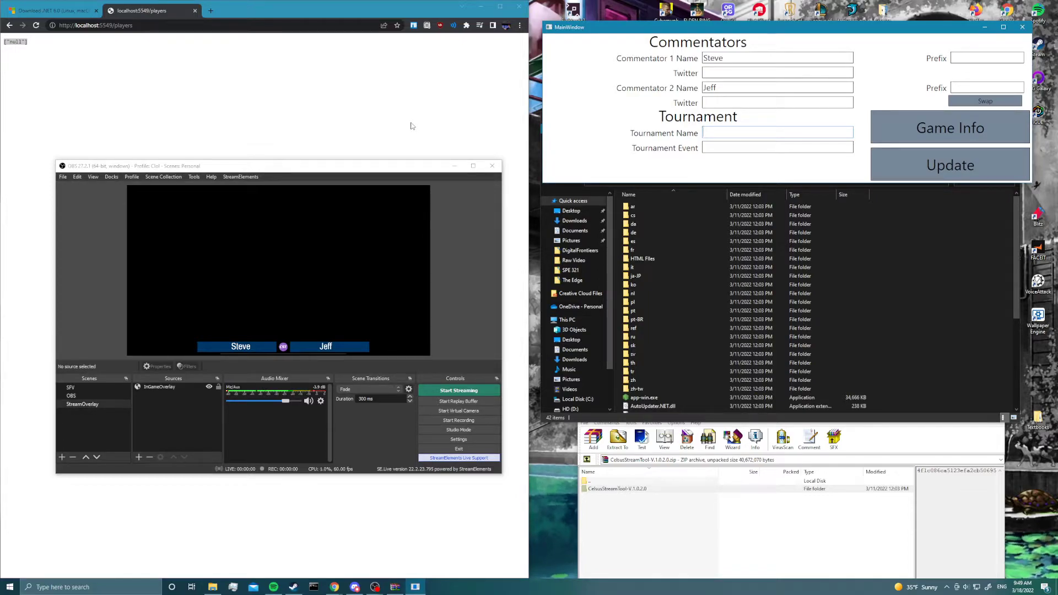
text(Off The Groun)
click(950, 165)
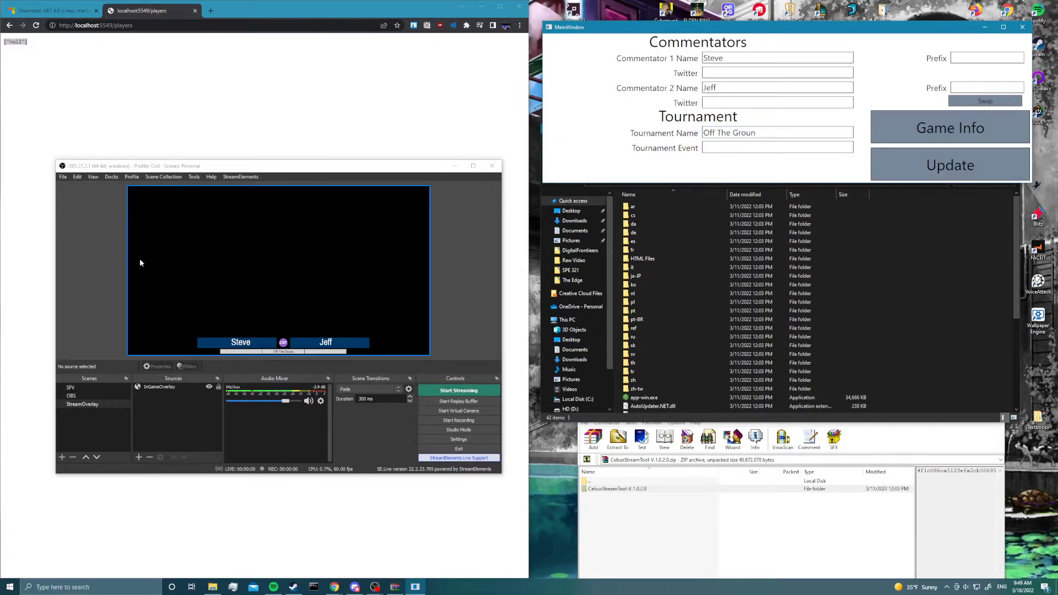
click(762, 135)
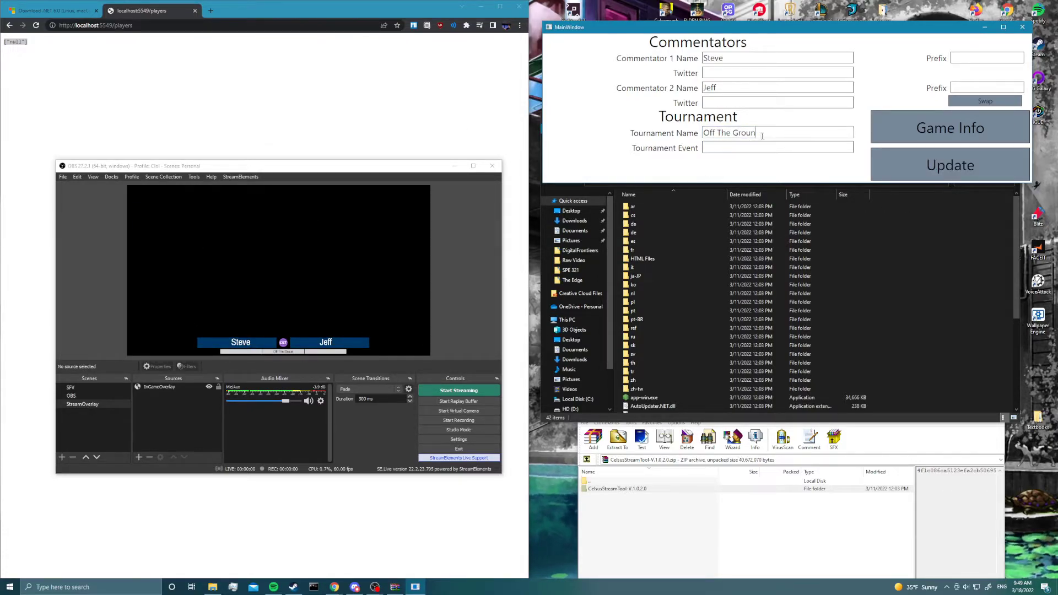
click(910, 166)
click(792, 150)
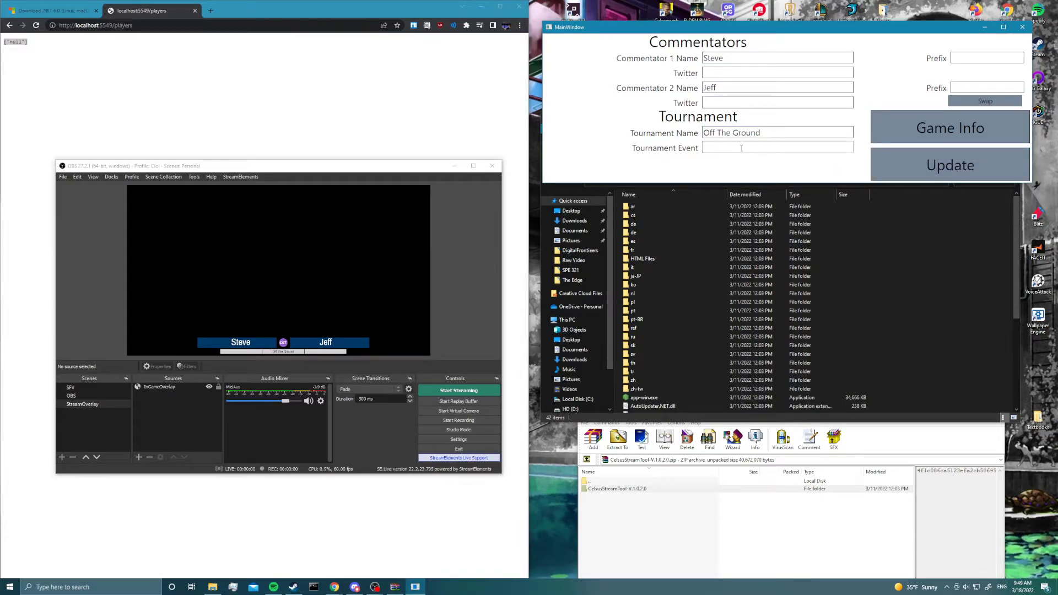
text(Ult Singl)
click(940, 172)
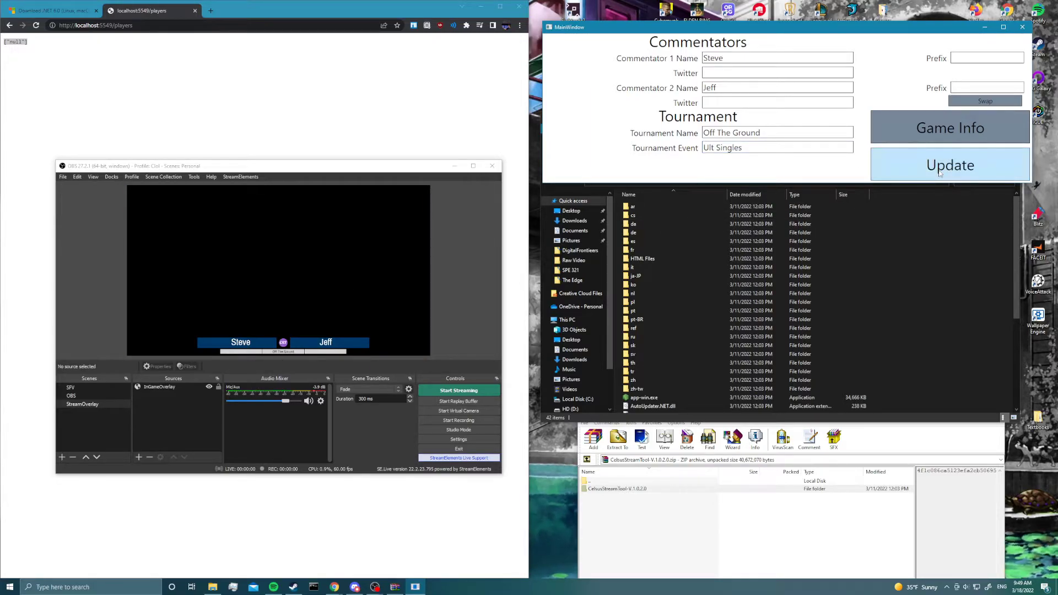
- Swap the two commentators on the overlay and set the match round in the game info to Top 8 Qualifier
click(987, 102)
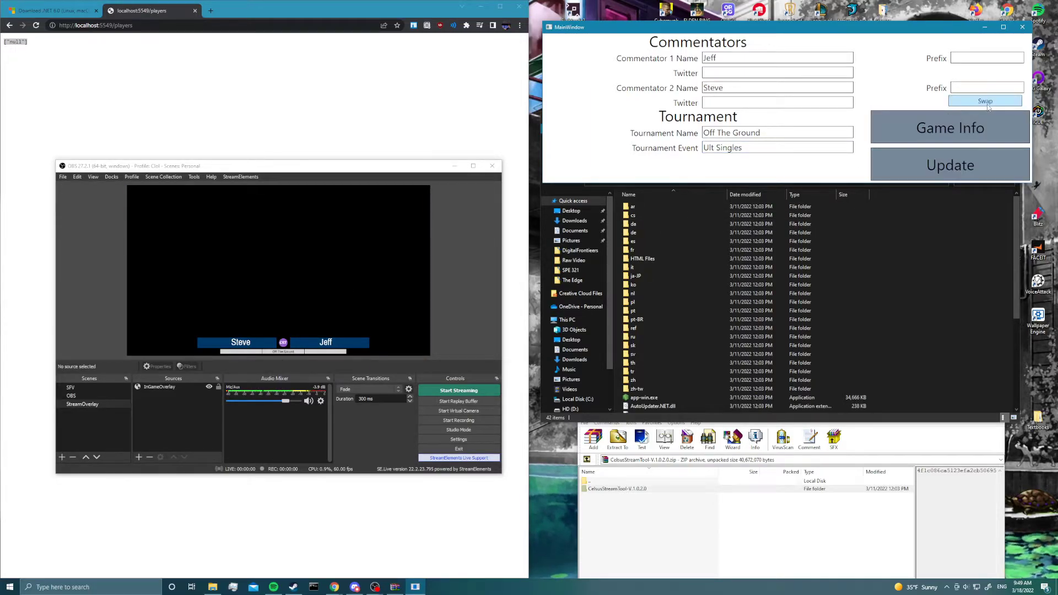
click(951, 165)
click(975, 123)
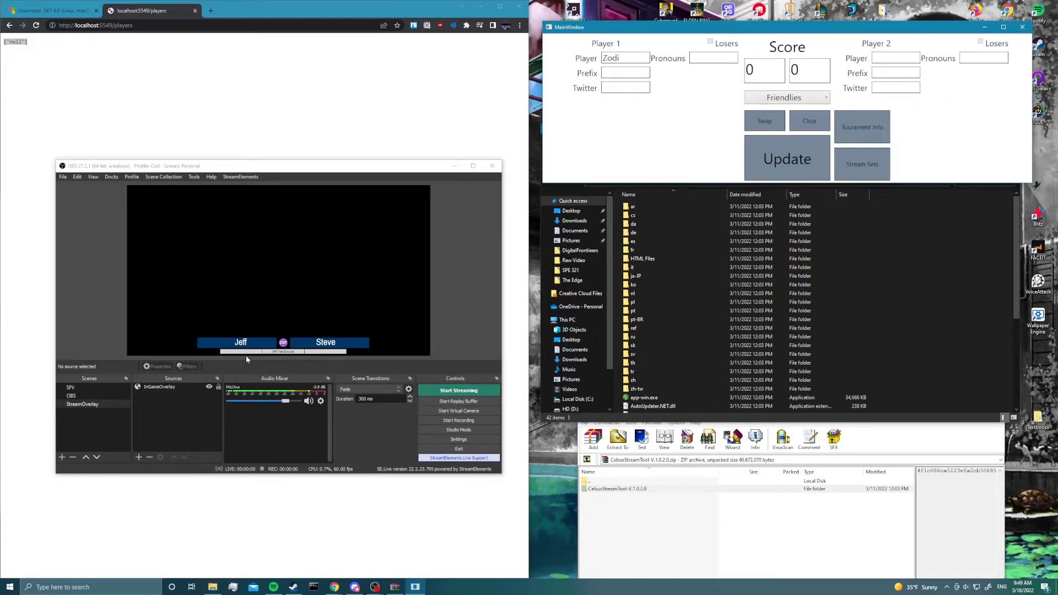
click(799, 98)
click(778, 147)
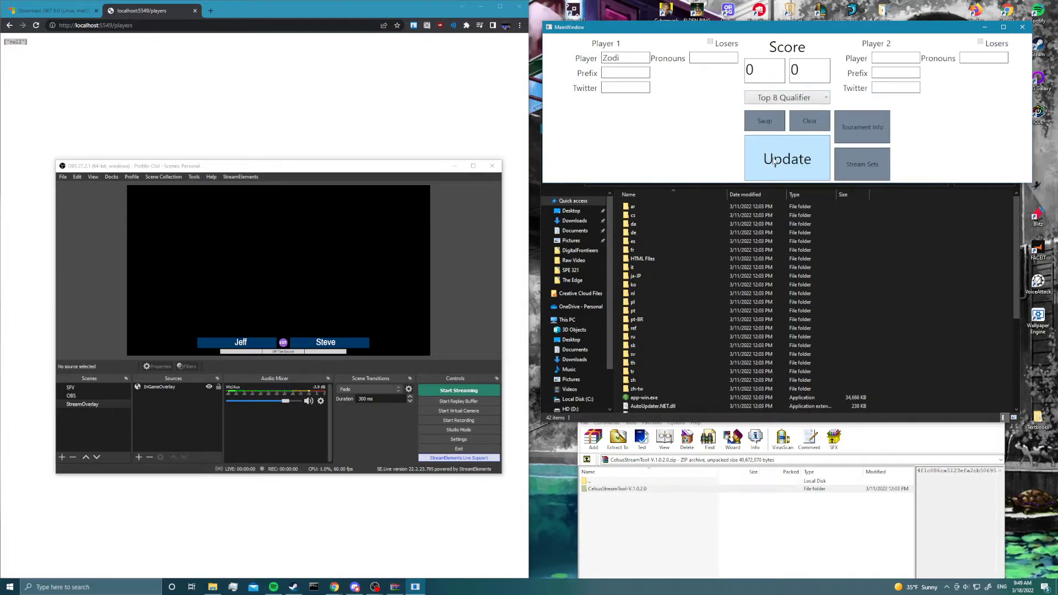
- Enter the Twitter handles of both commentators in the tournament info and update the overlay
click(869, 125)
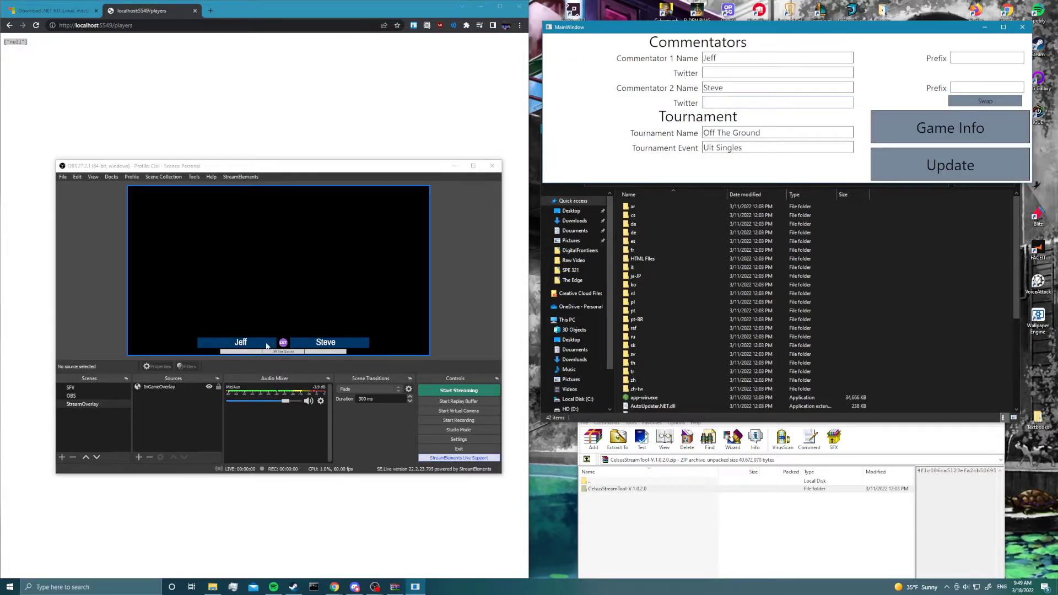
click(246, 354)
text(@Jef)
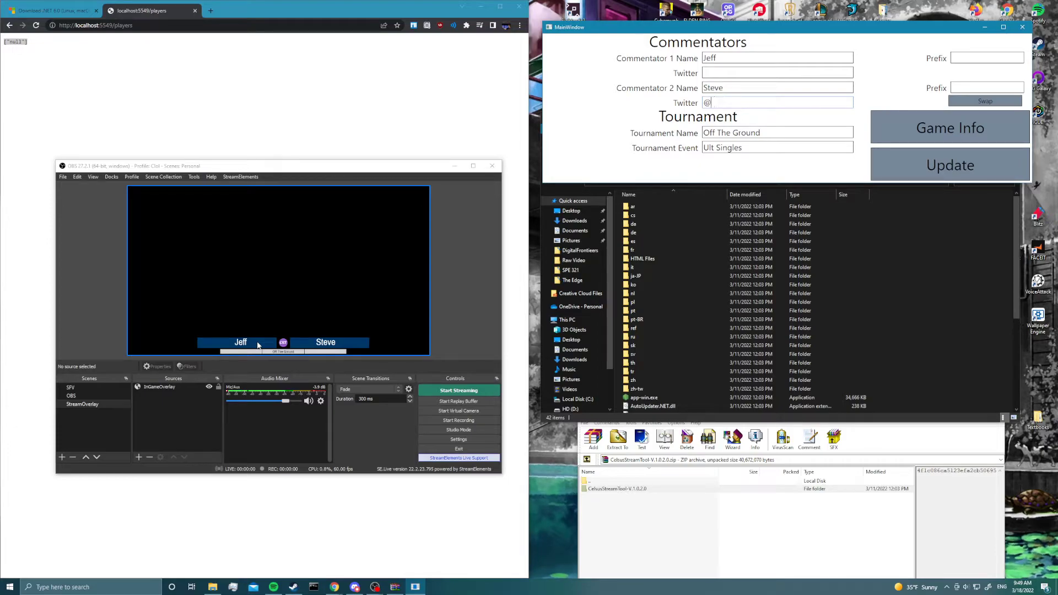
click(733, 73)
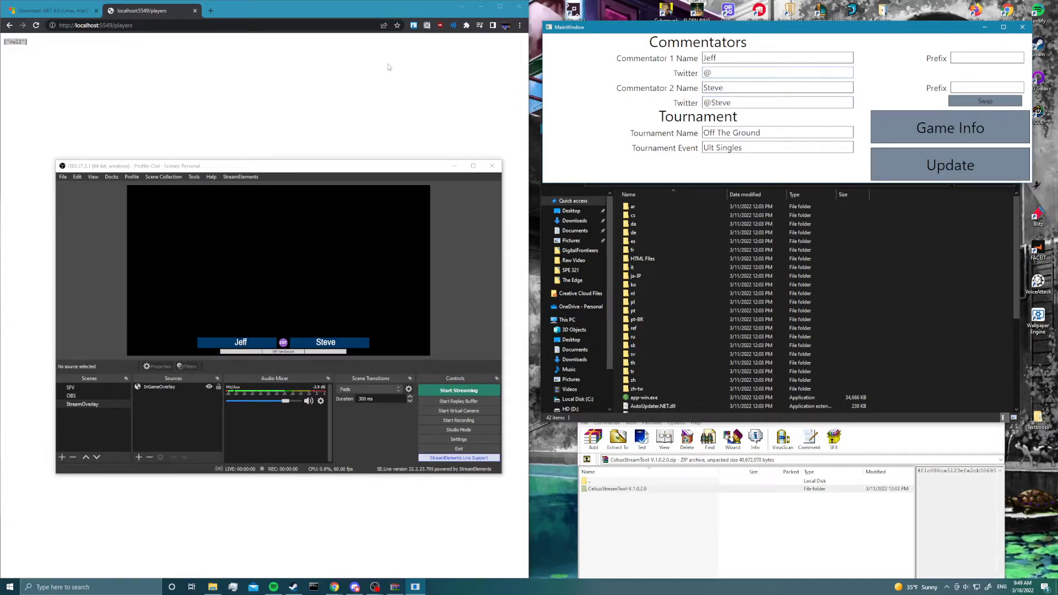
text(ff)
click(943, 165)
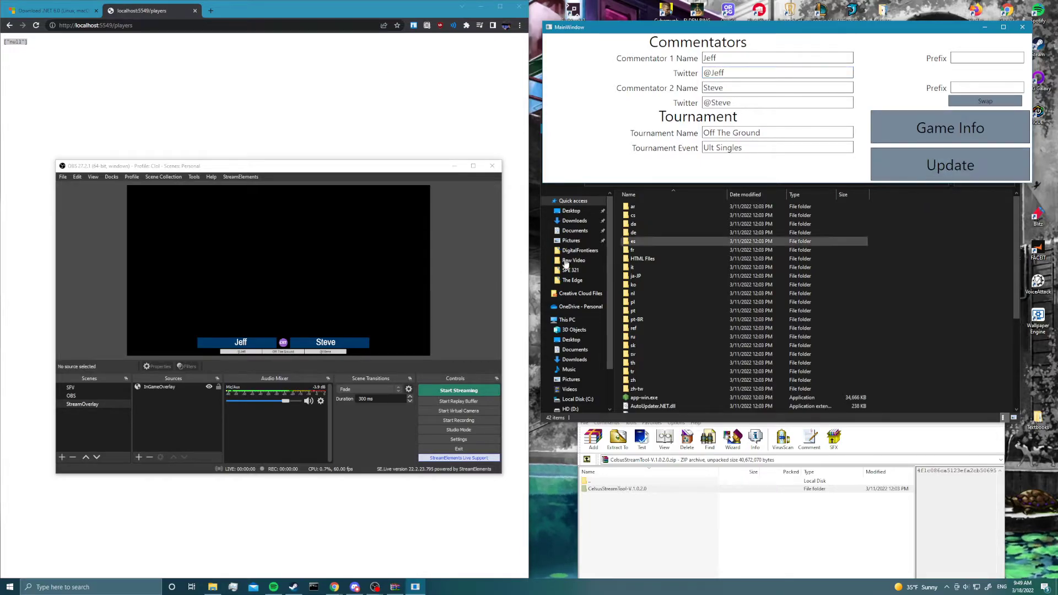
- Set Commentator 1's prefix to OTG and Commentator 2's prefix to Panda, and update the overlay
click(953, 57)
text(OTG)
key(Tab)
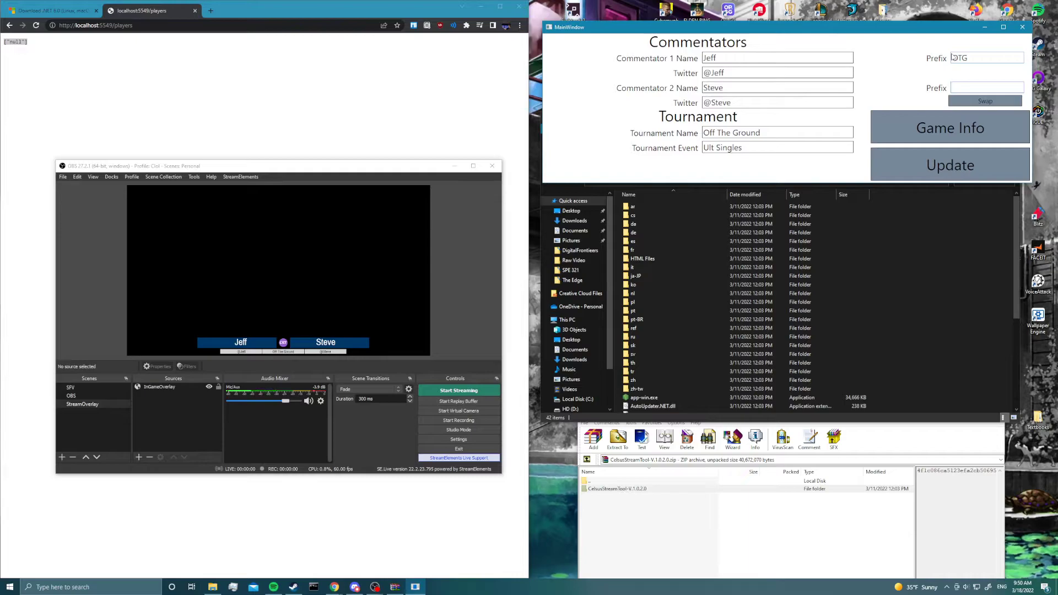
click(907, 172)
- Return to the game info and open the Stream Sets window, placing it over the stream tool
click(950, 128)
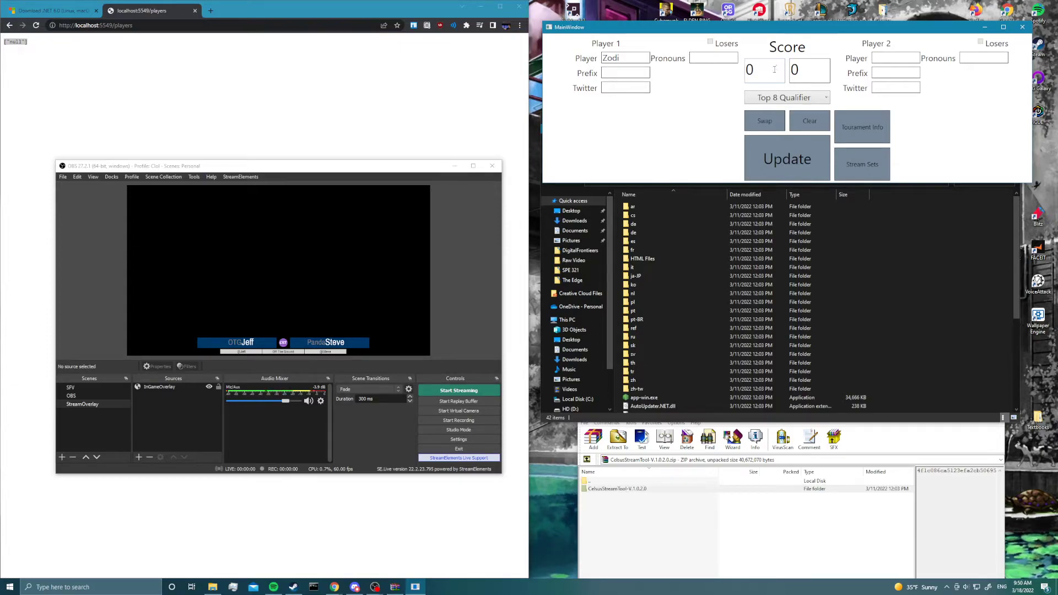
click(141, 414)
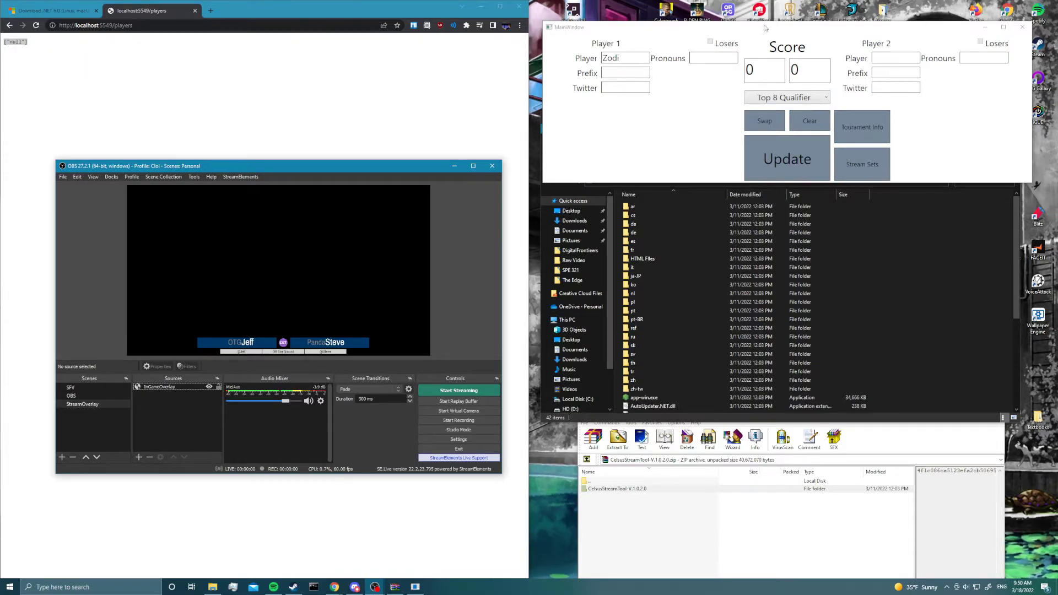
drag(766, 34, 511, 121)
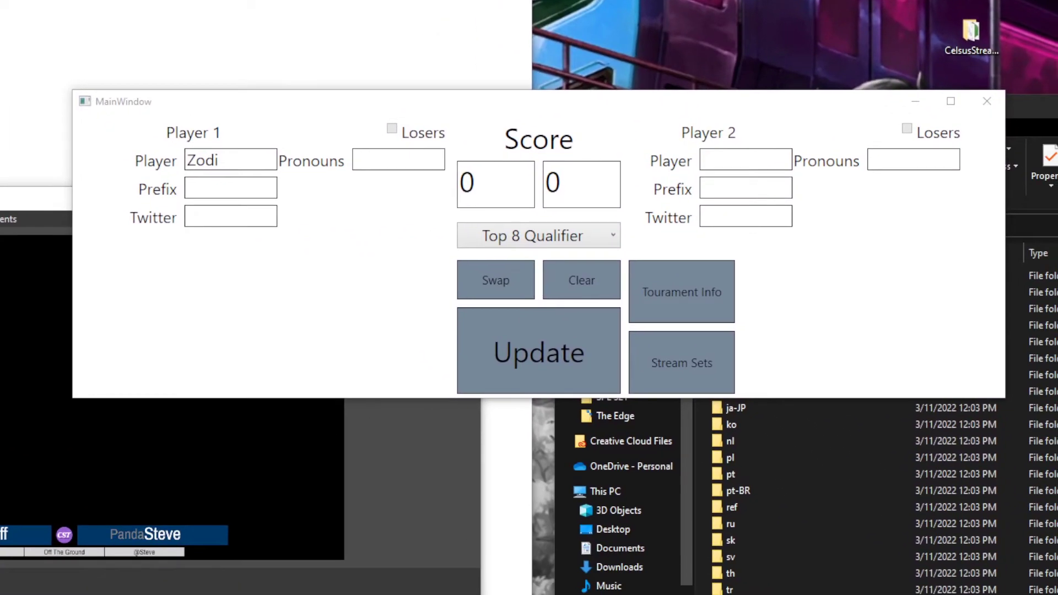
click(651, 383)
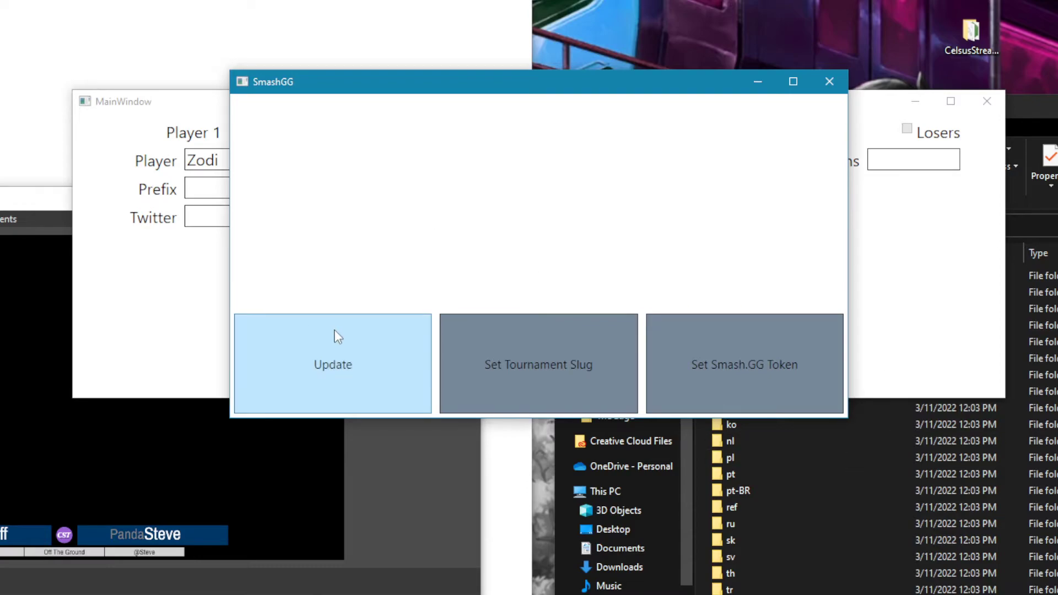
drag(357, 81, 453, 109)
- Bring the browser below the SmashGG window and load smash.gg in a new tab
drag(309, 158, 537, 337)
click(462, 335)
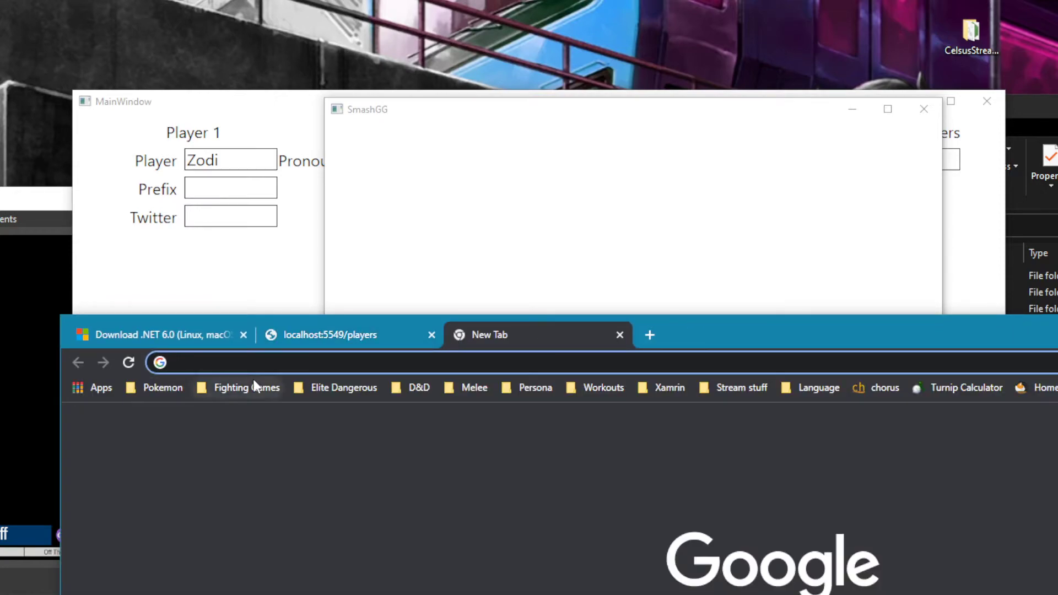
text(smash.gg)
key(Return)
click(888, 108)
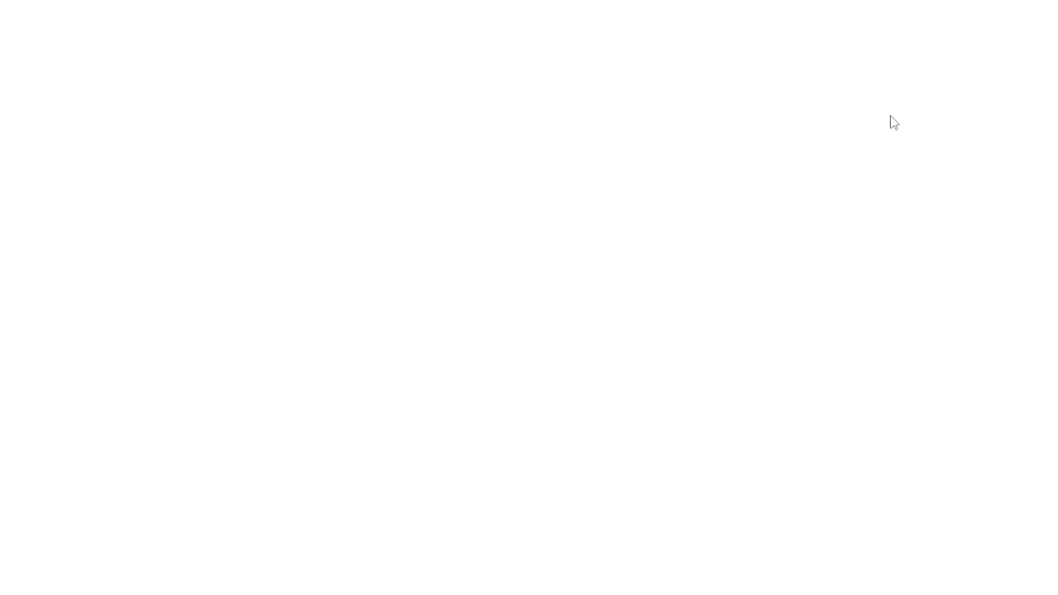
drag(667, 1, 538, 0)
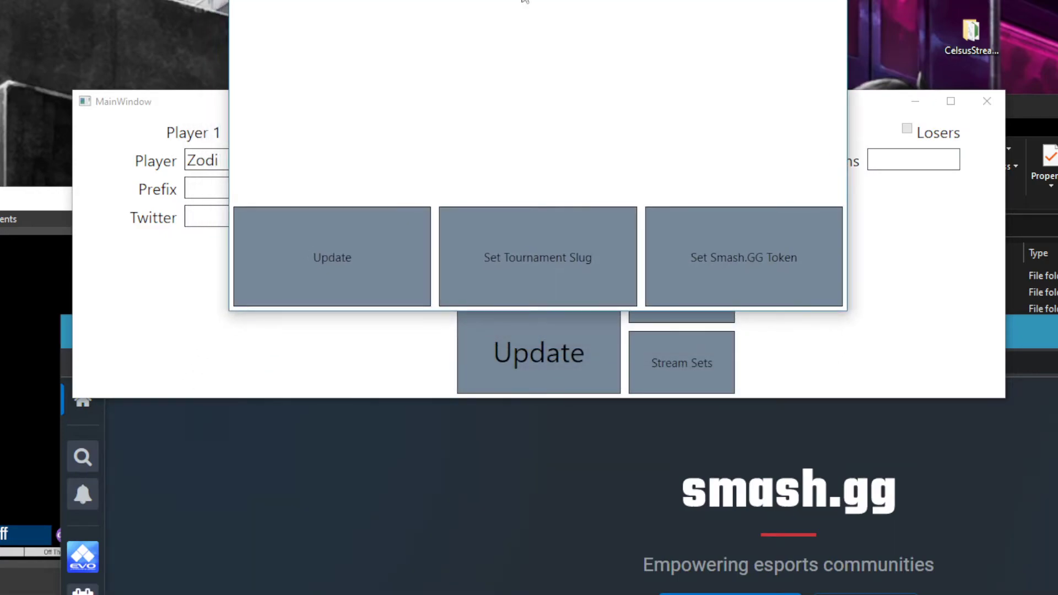
- Set the tournament slug to fire-alarm-sunday, copied from the web address of the Fire Alarm Sunday tournament on smash.gg
click(540, 261)
click(284, 593)
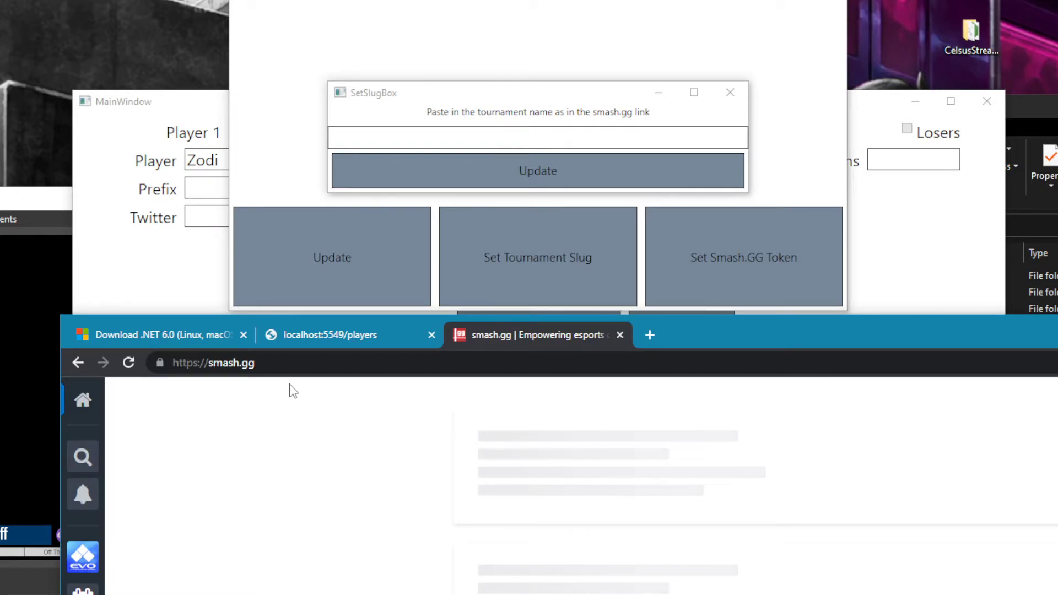
drag(321, 363, 397, 363)
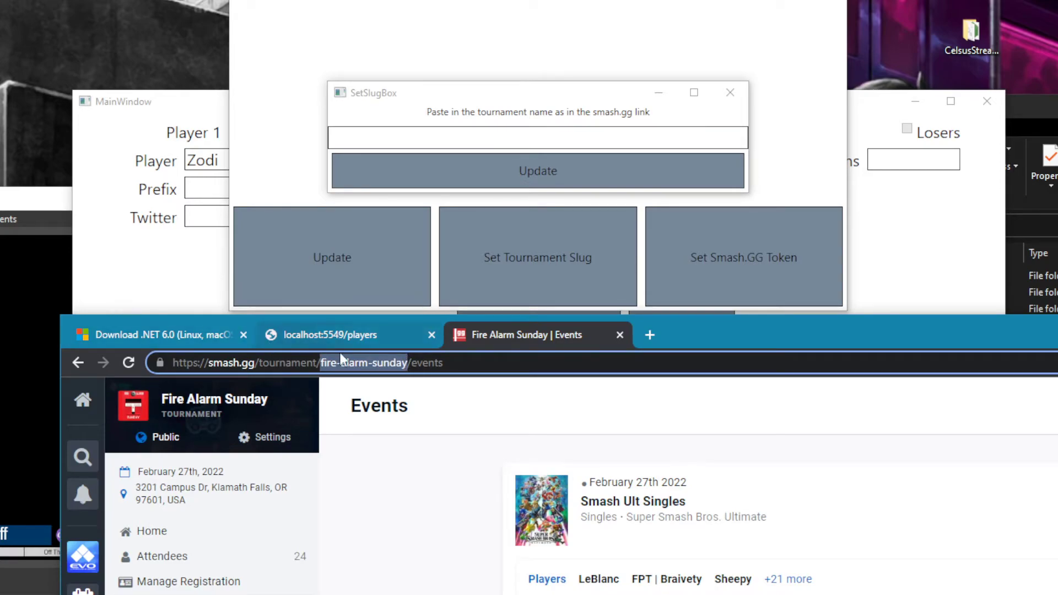
click(490, 144)
text(fire-alarm-sunday)
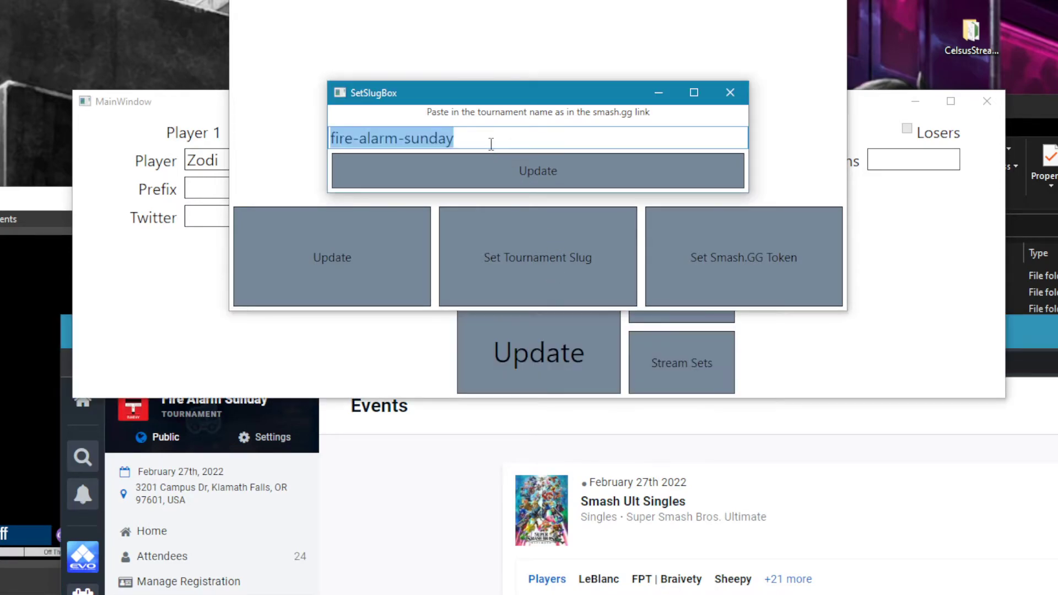
click(508, 184)
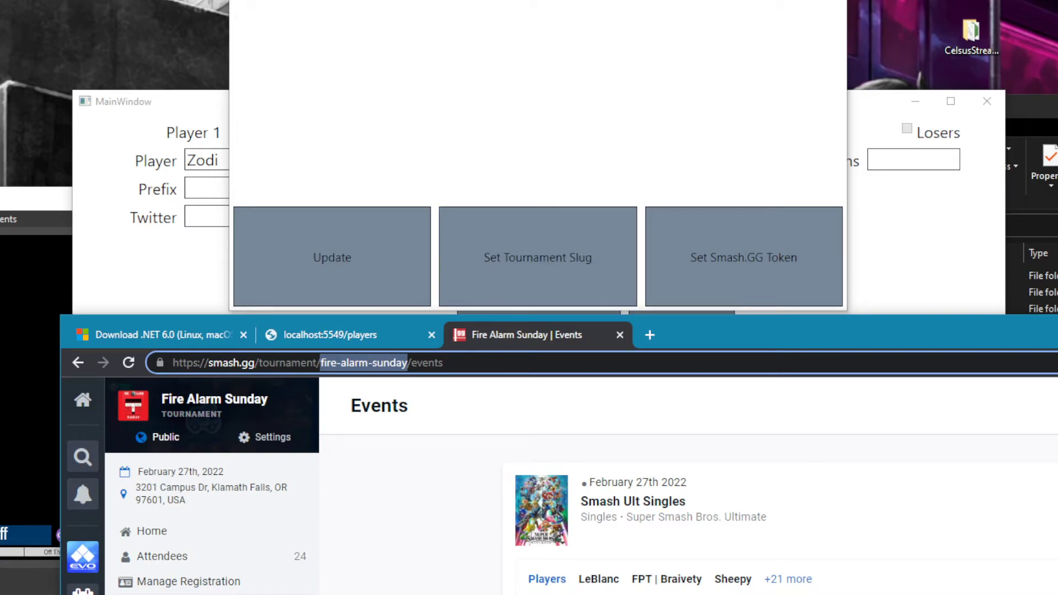
- Open the Smash.GG token window in the stream tool and go to the Developer Settings of the smash.gg account
click(744, 273)
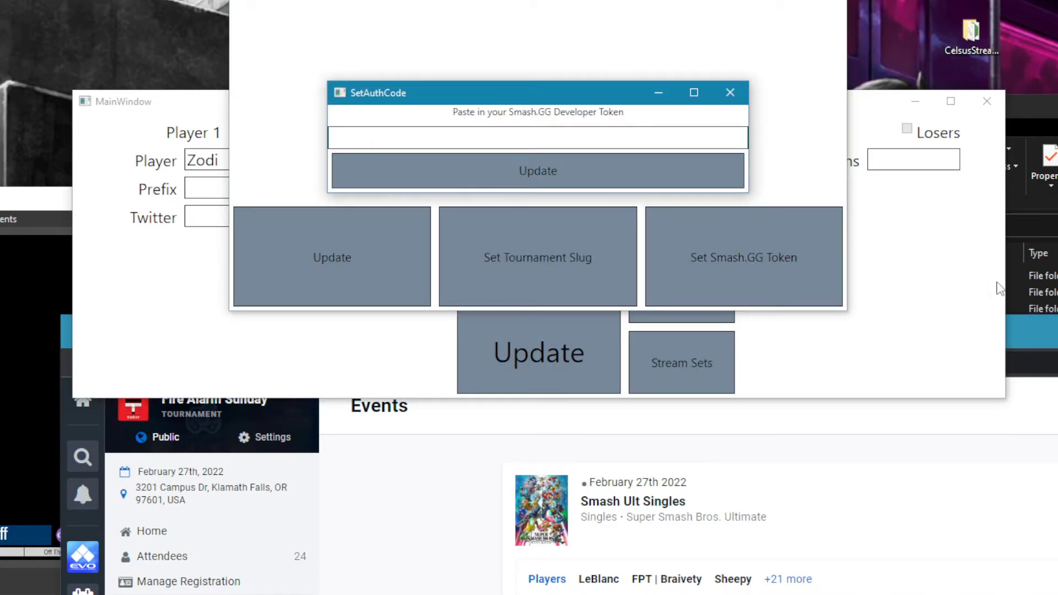
drag(1032, 331, 1053, 0)
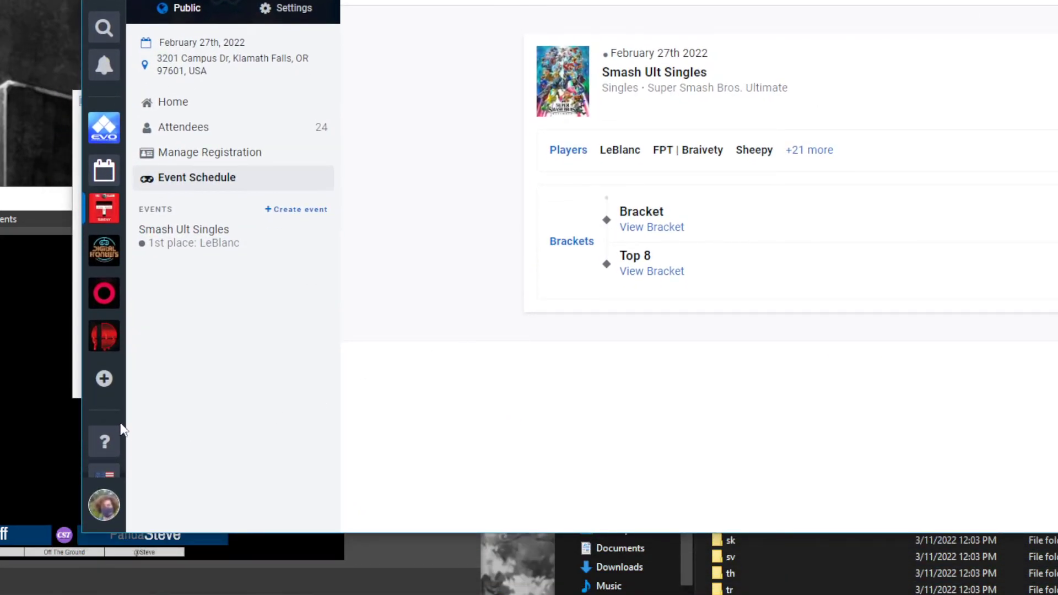
scroll(102, 446, down, 1)
click(100, 503)
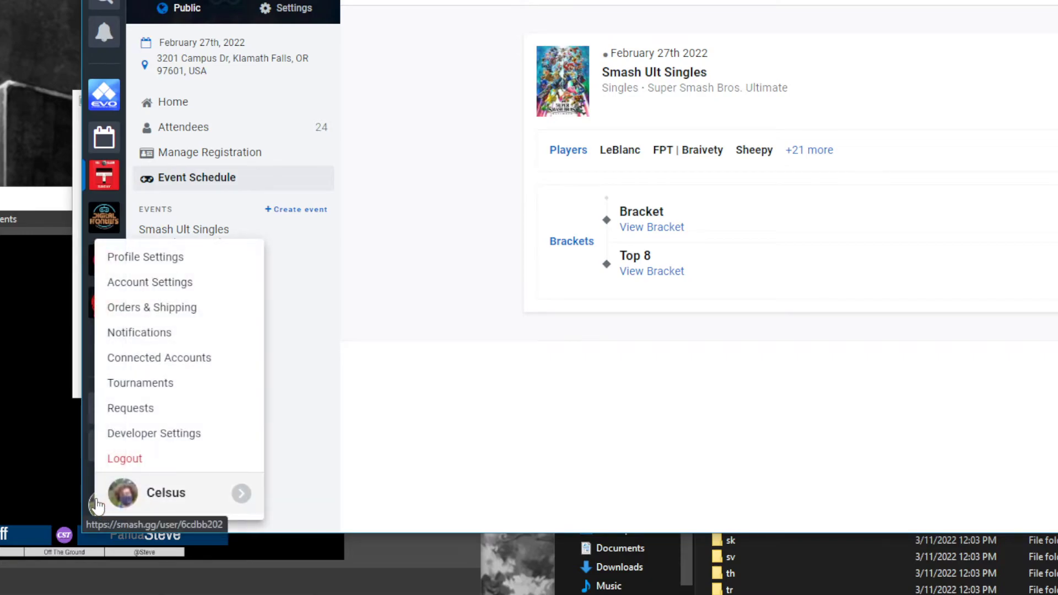
click(121, 433)
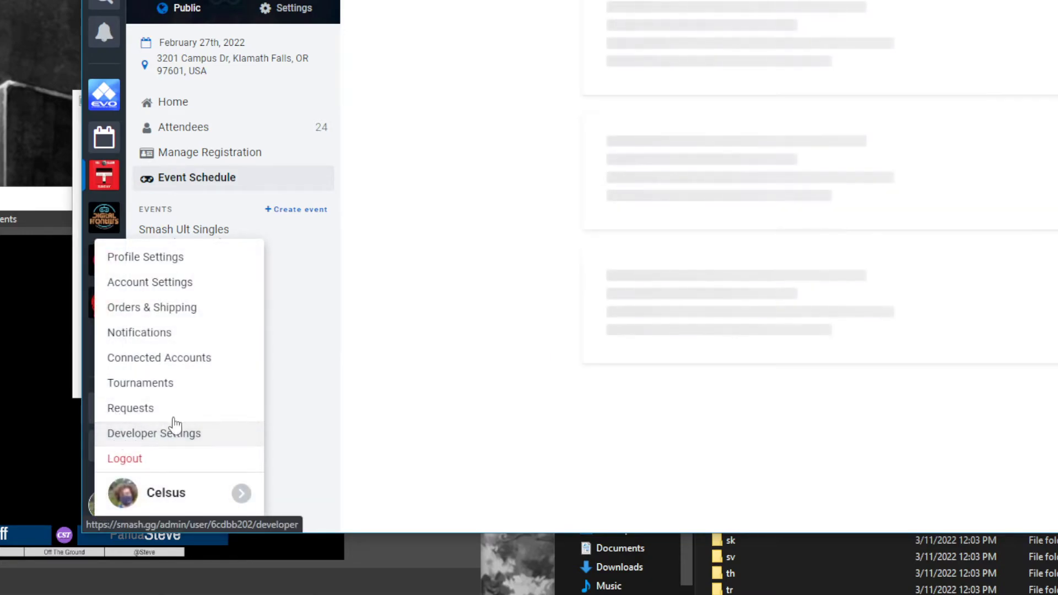
scroll(512, 240, down, 2)
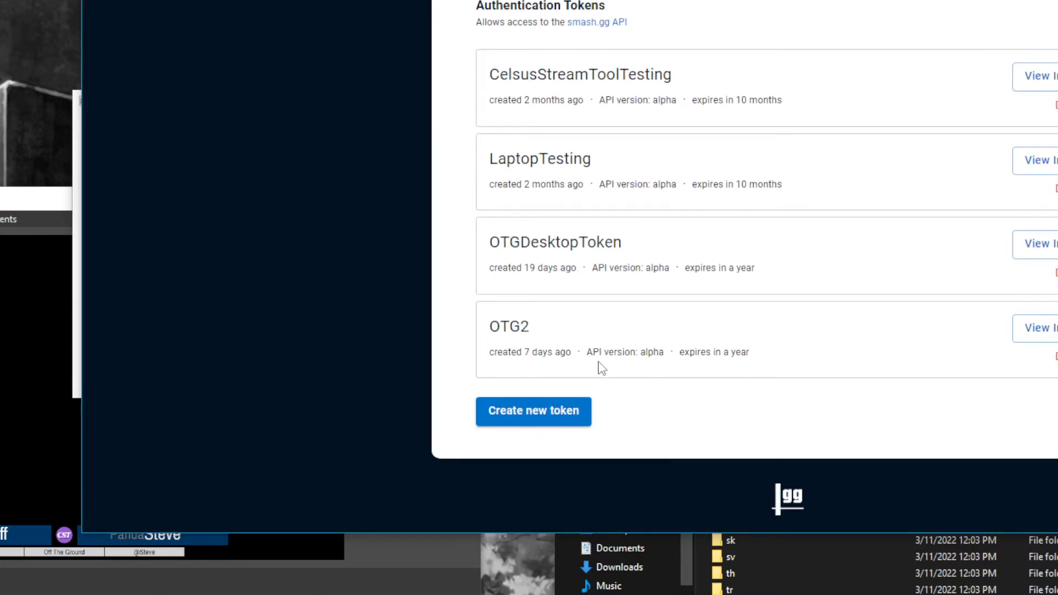
- Open the new authentication token form and cancel it, then submit the stream tool's developer token window with its field left empty
click(550, 412)
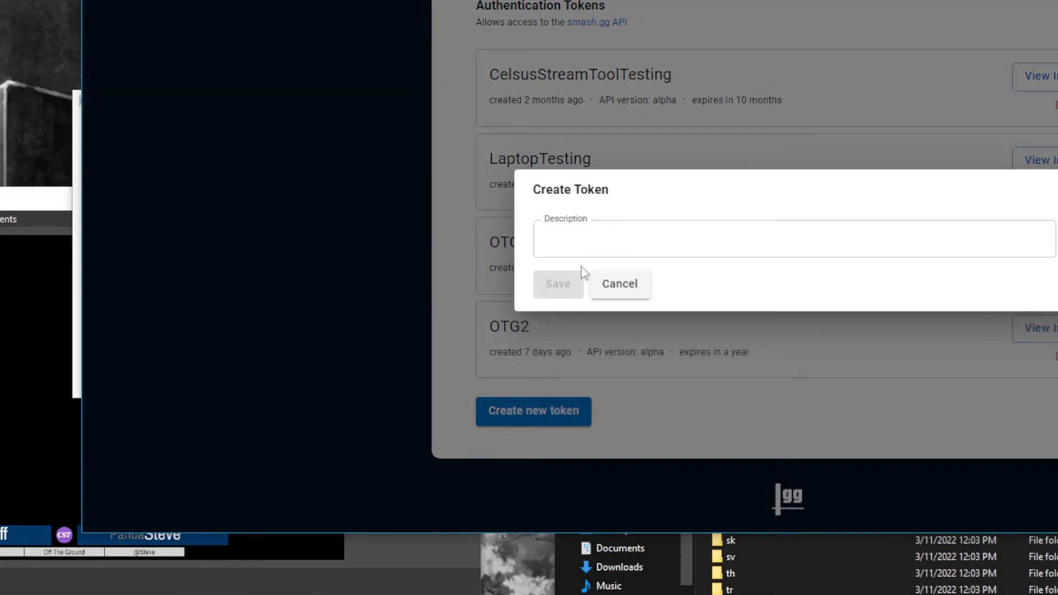
click(628, 295)
drag(772, 3, 686, 456)
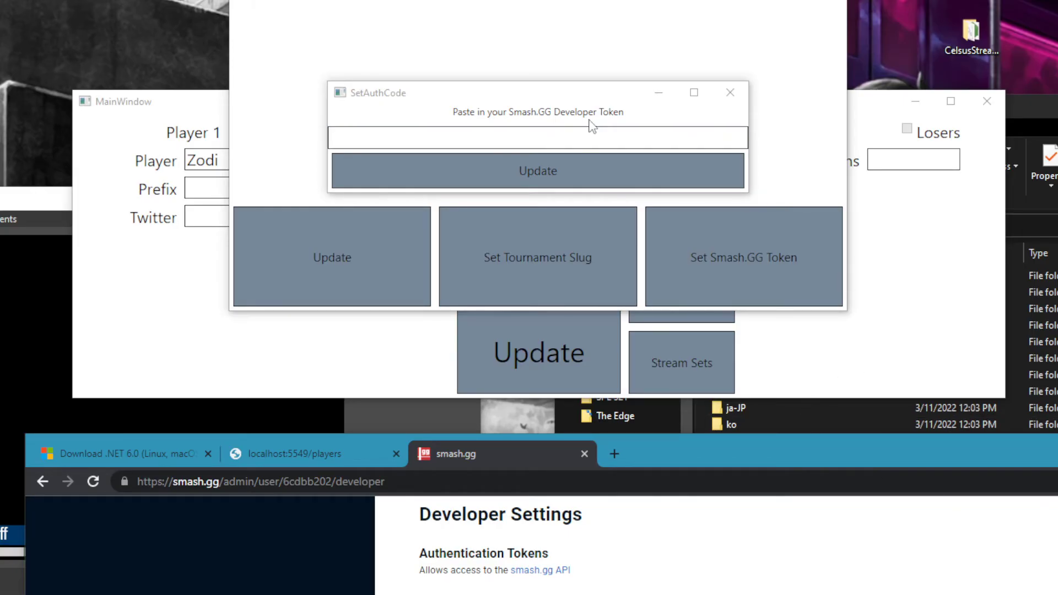
click(546, 168)
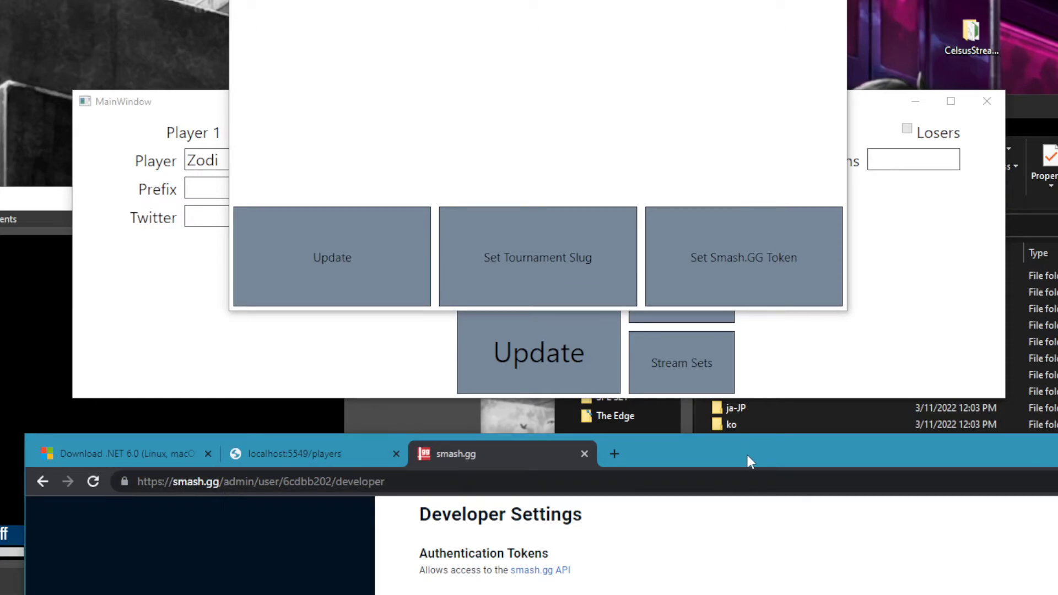
- Return to the Fire Alarm Sunday tournament and examine the D5 versus Bad_wolfy set in the Smash Ult Singles bracket
drag(748, 462, 739, 337)
click(252, 398)
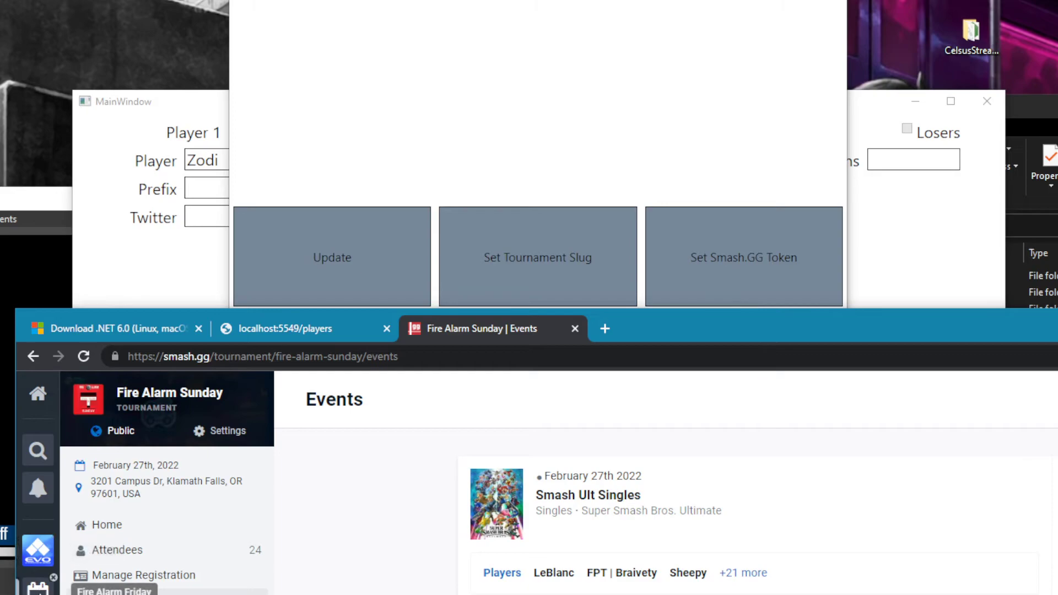
click(38, 591)
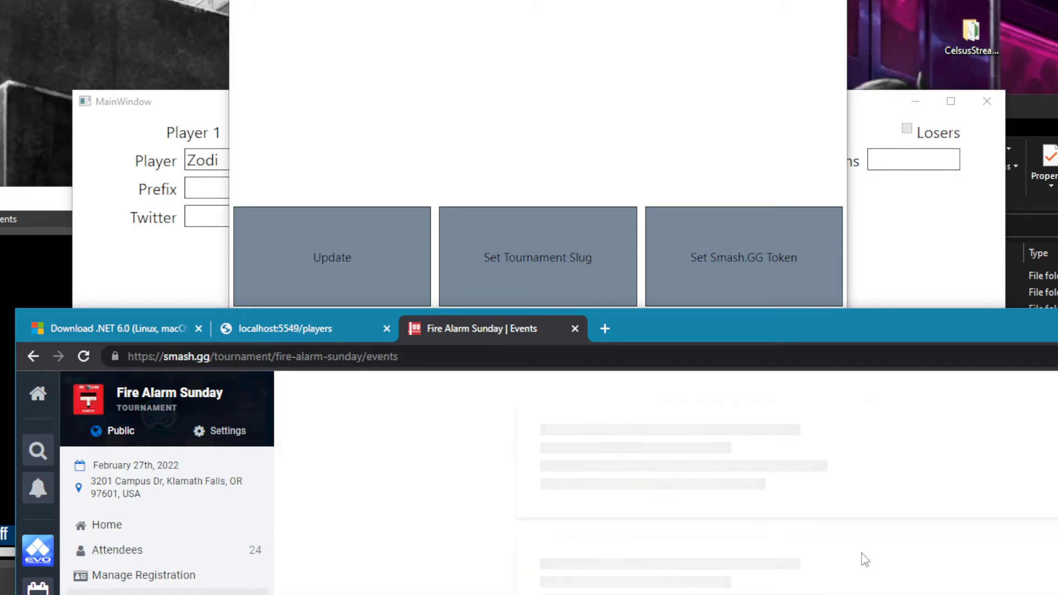
drag(815, 330, 724, 173)
click(298, 292)
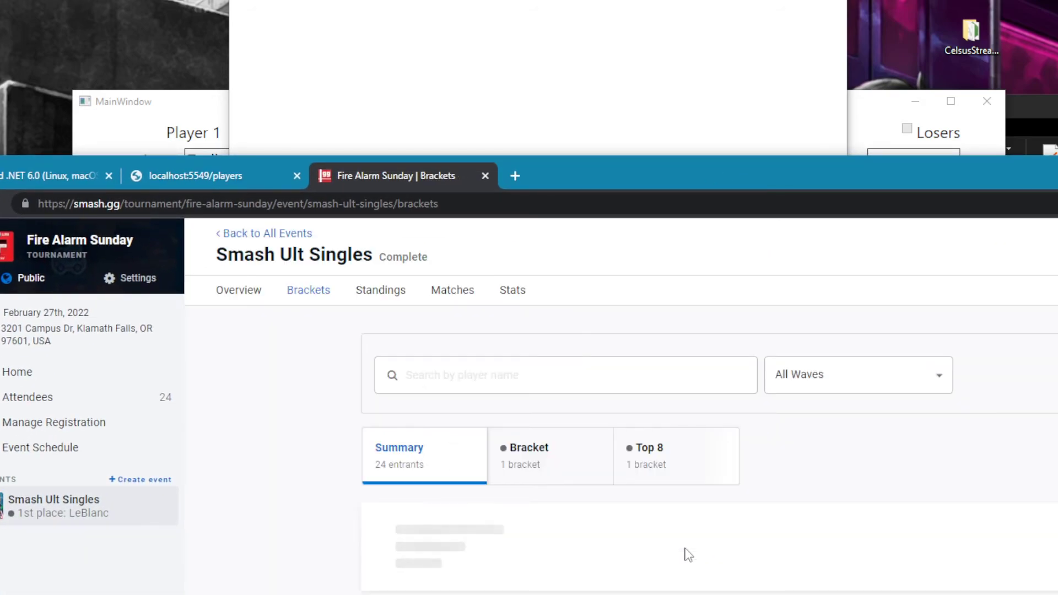
click(634, 591)
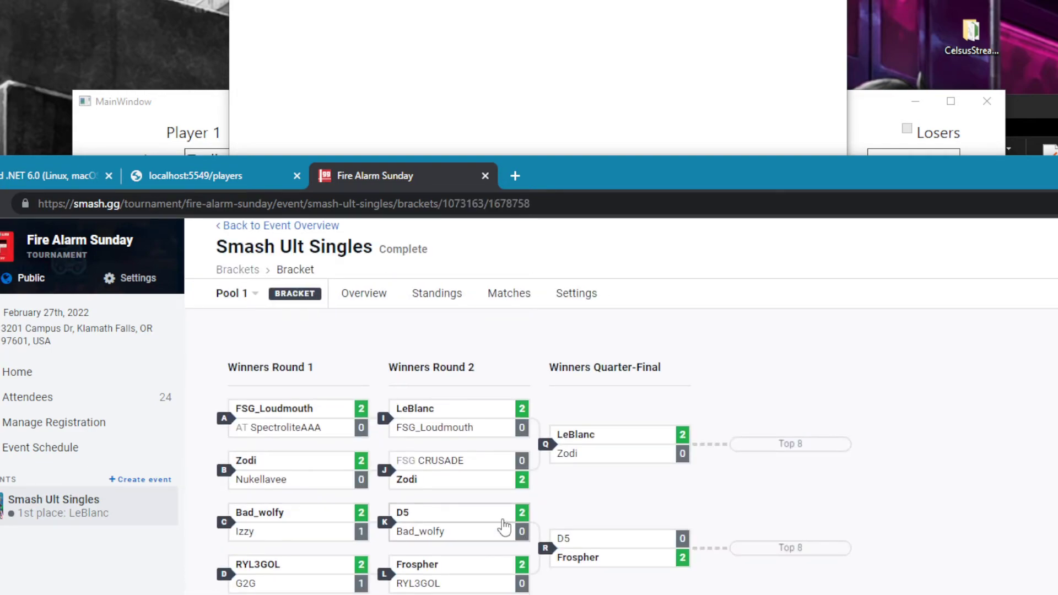
click(504, 526)
scroll(667, 482, down, 2)
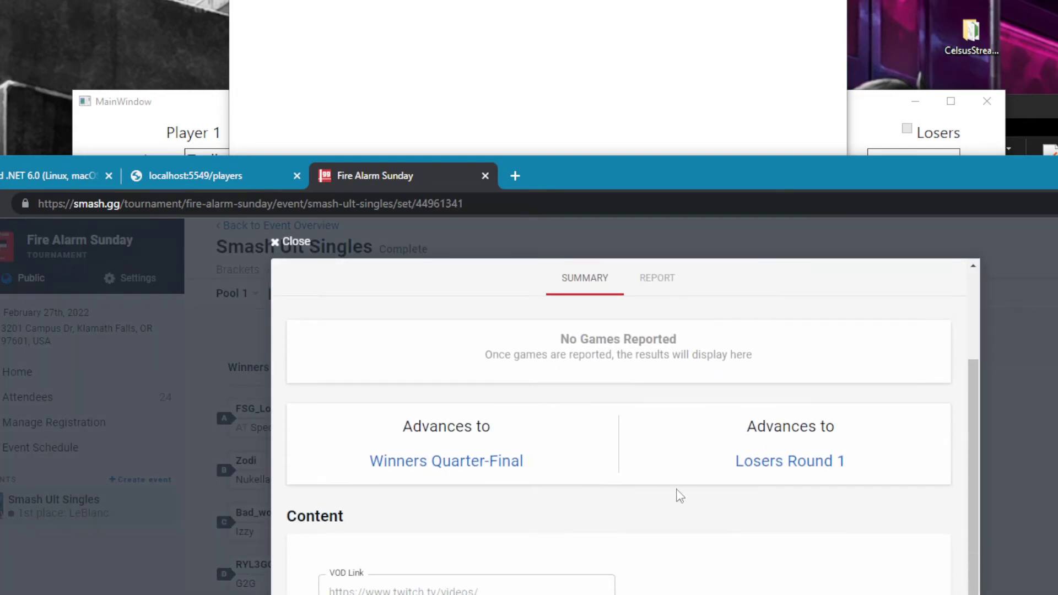
key(Escape)
- Move the browser out of the way and close the SmashGG window to return to the stream tool's main window
drag(623, 170, 694, 567)
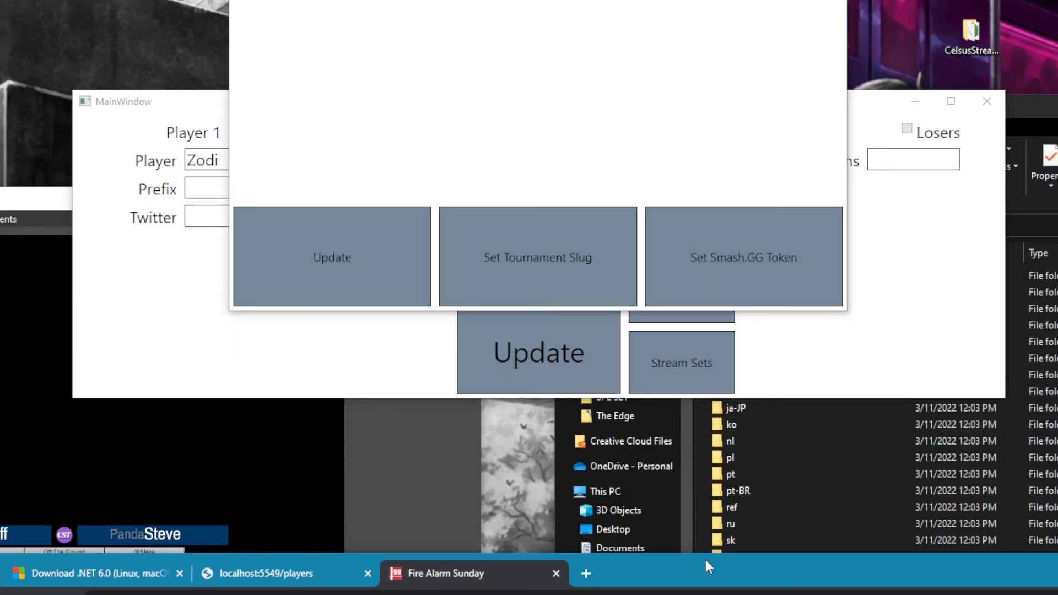
drag(536, 0, 584, 123)
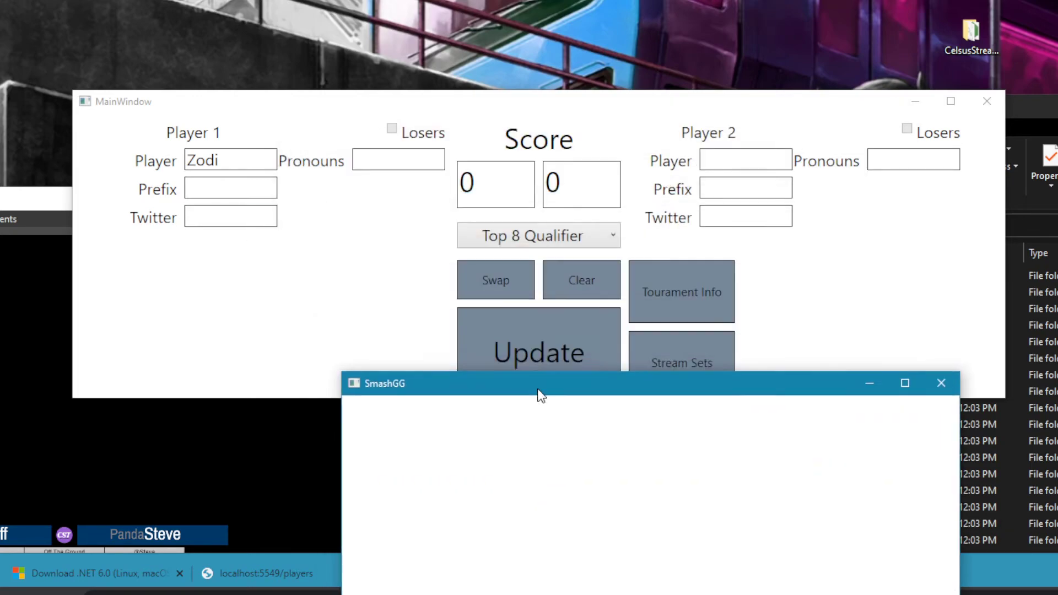
drag(474, 124, 535, 380)
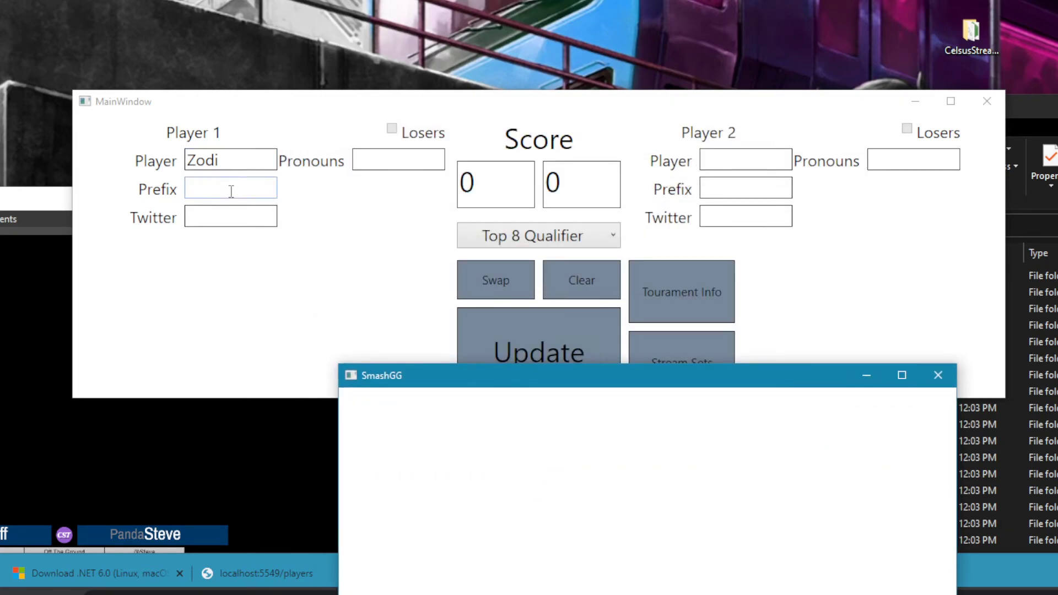
click(944, 384)
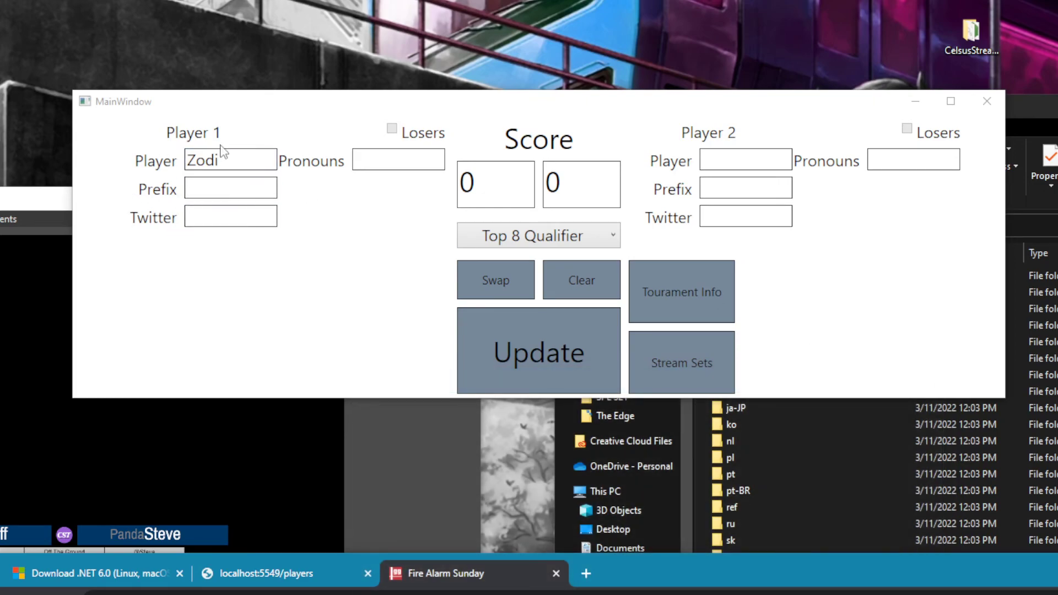
drag(269, 160, 161, 174)
click(223, 193)
click(521, 232)
click(667, 246)
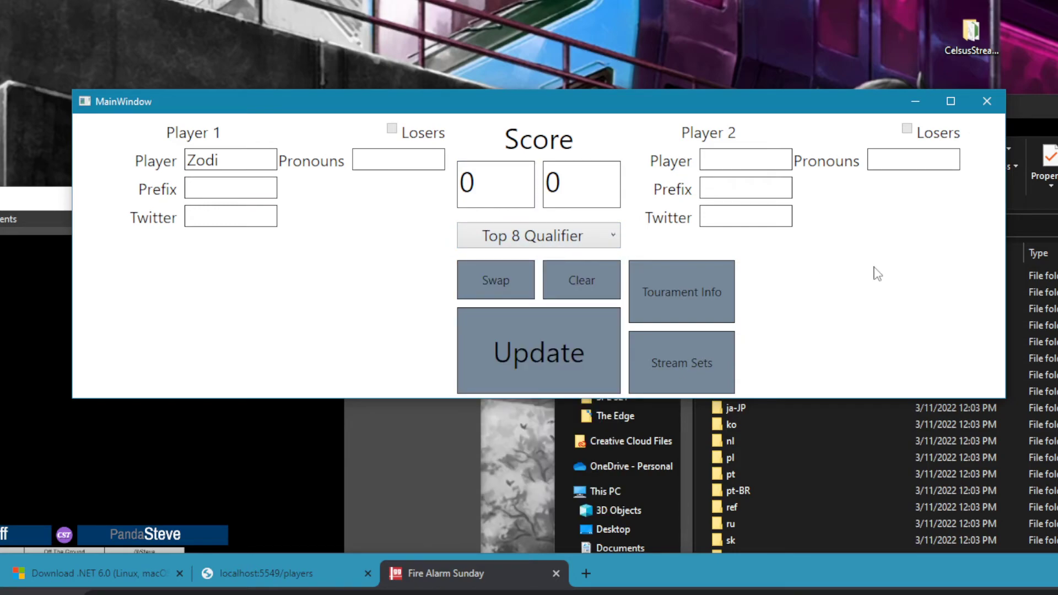
click(258, 219)
key(Tab)
- Set the round to Grand Finals, mark Player 1 as coming from Losers, and update the overlay
drag(543, 112, 603, 44)
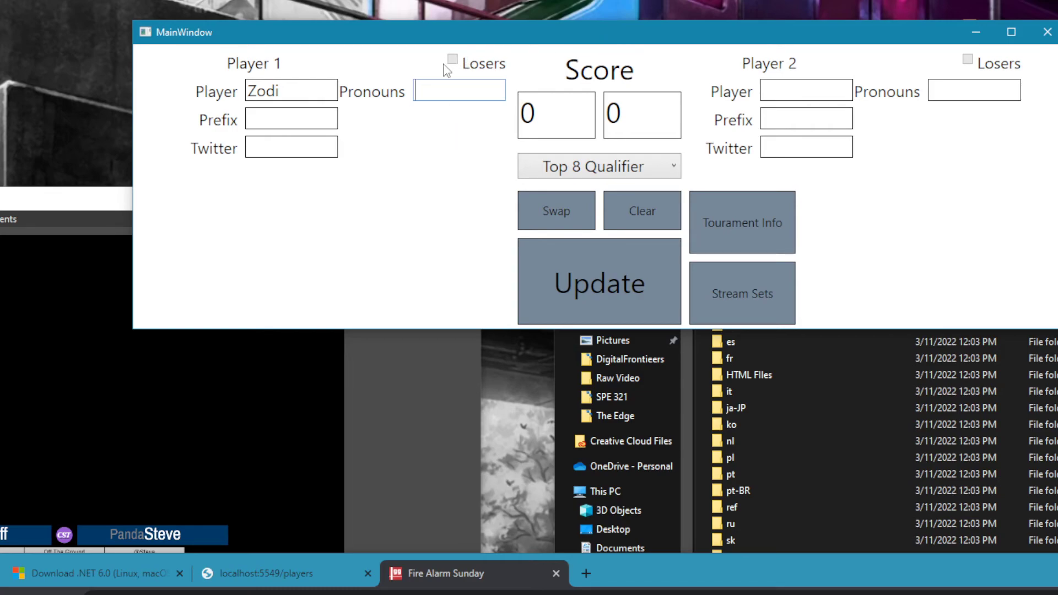
click(596, 166)
click(548, 432)
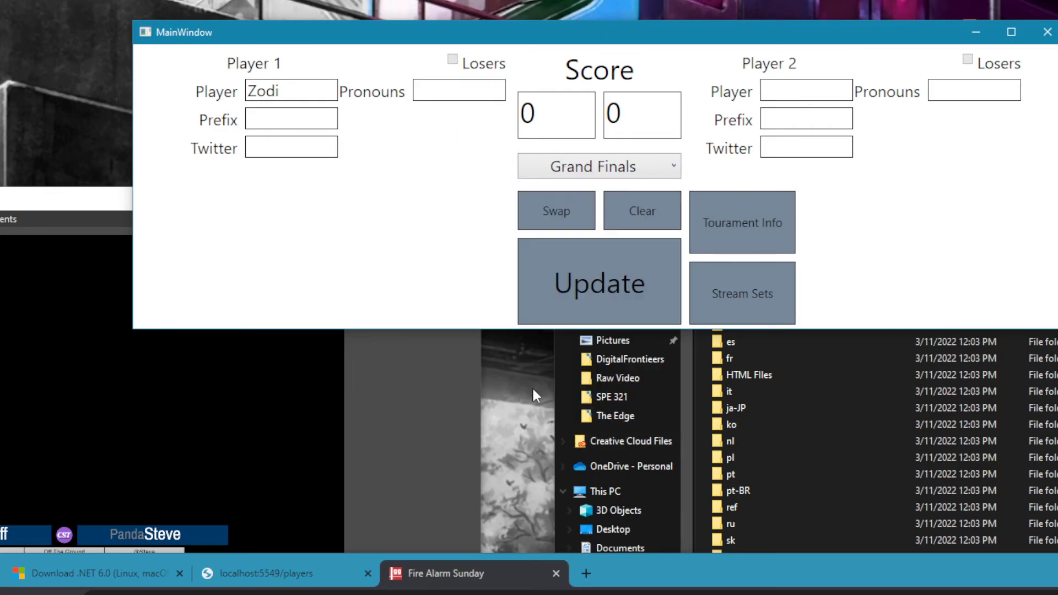
click(452, 59)
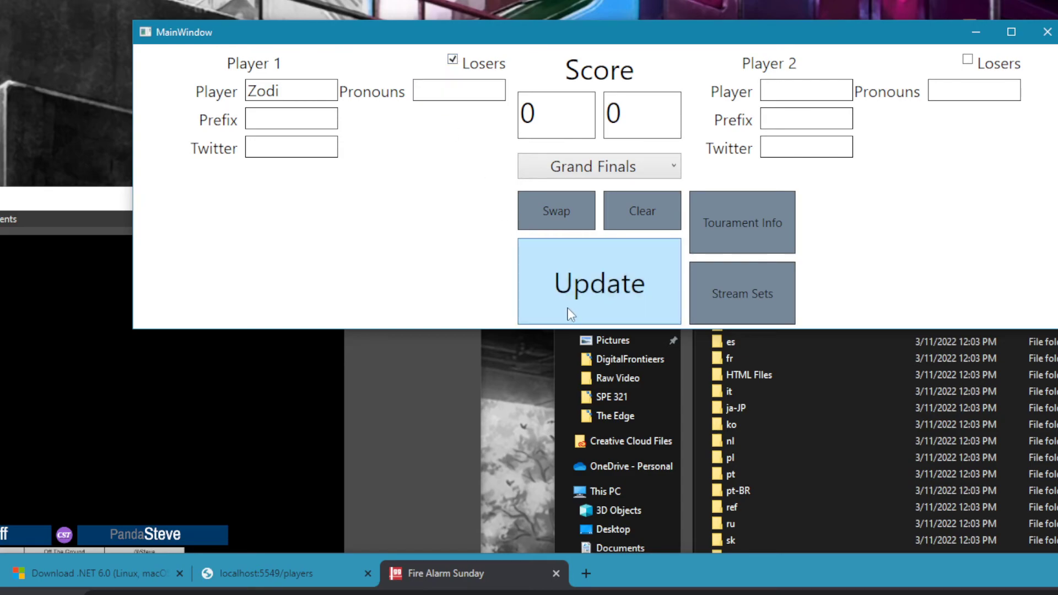
- Add InGameOverlay.html from the HTML FIles folder of CelsusStreamTool-V.1.0.2.0 to the OBS scene
click(6, 397)
click(772, 591)
click(733, 390)
double_click(733, 377)
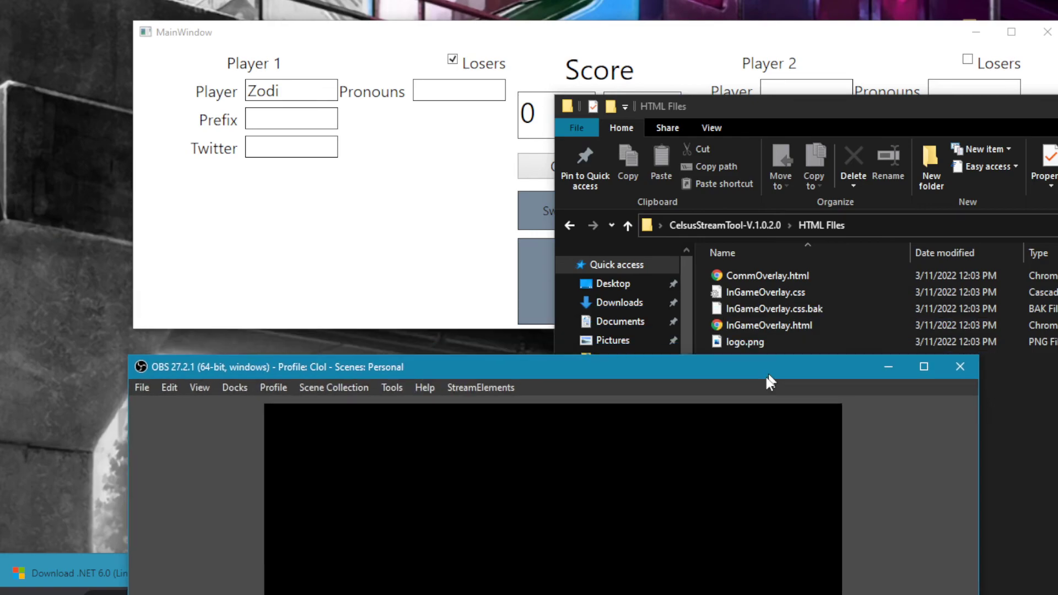
drag(767, 375, 756, 386)
click(763, 327)
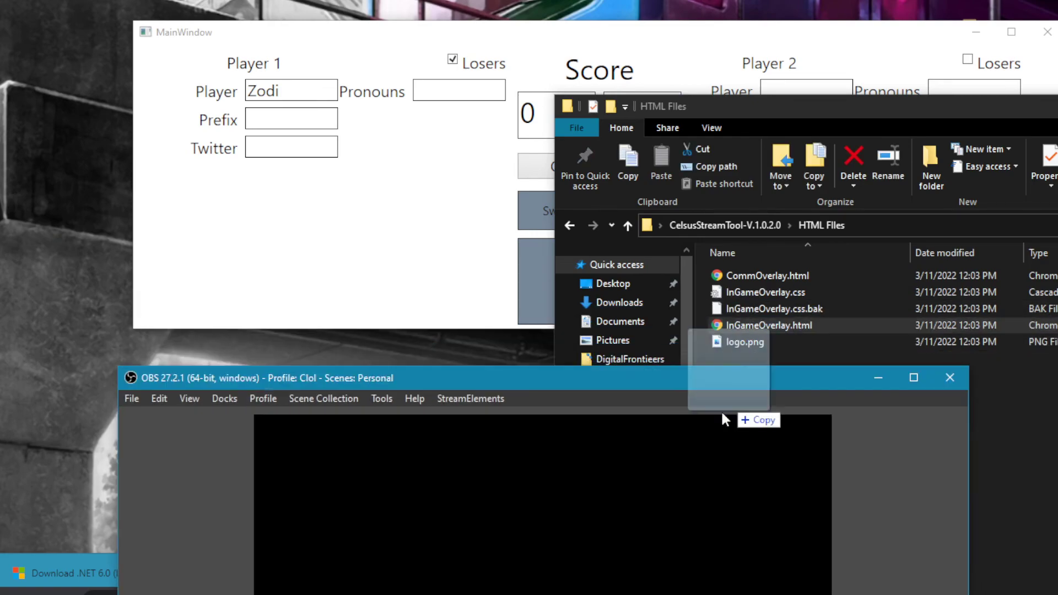
drag(763, 326, 537, 456)
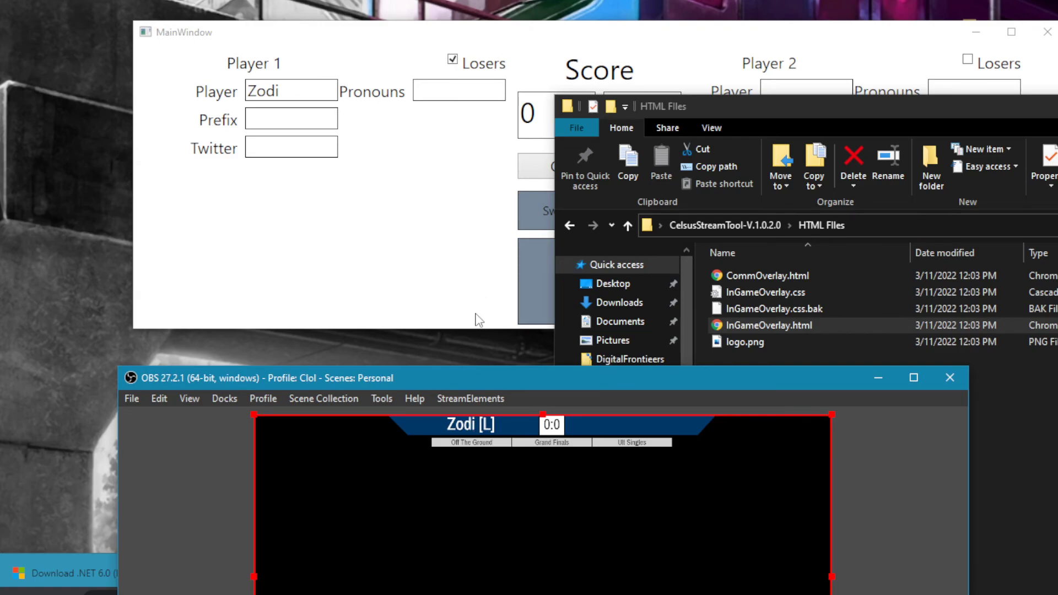
- Clear the player details, set the round to Losers, and update the overlay
click(431, 266)
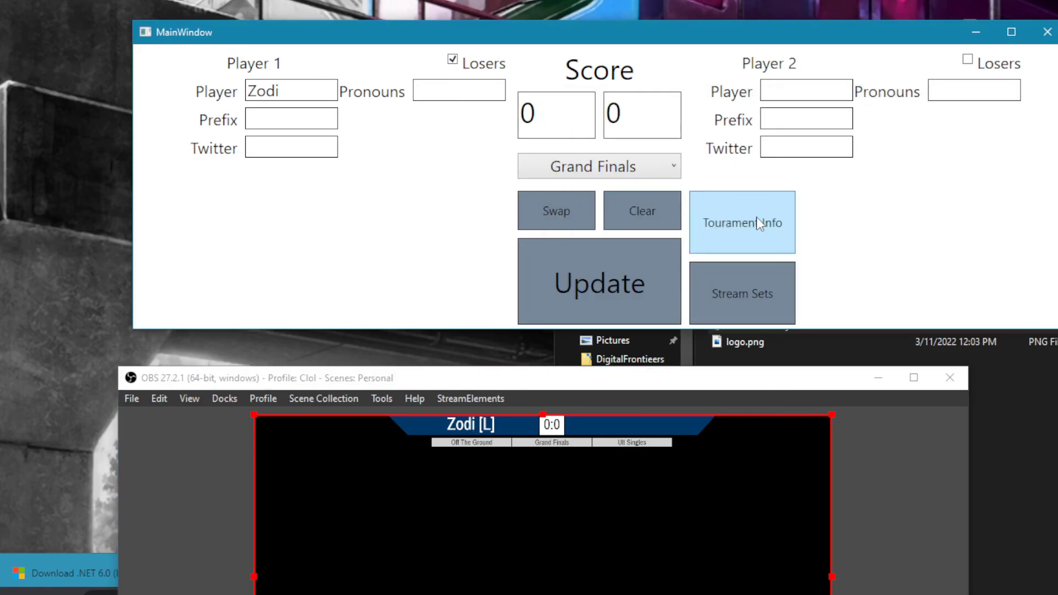
click(639, 206)
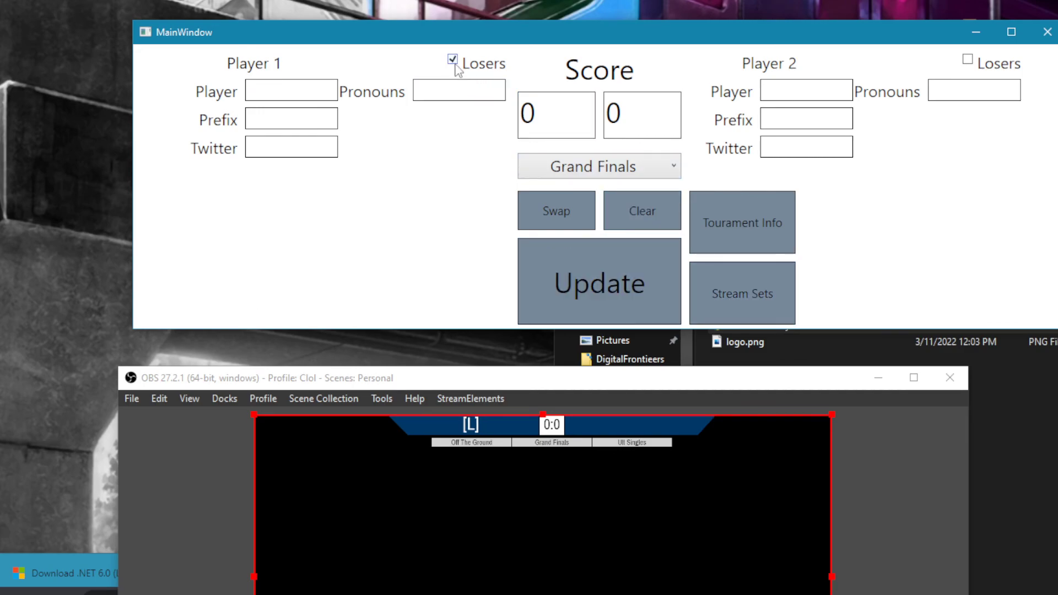
click(526, 172)
click(551, 240)
click(551, 267)
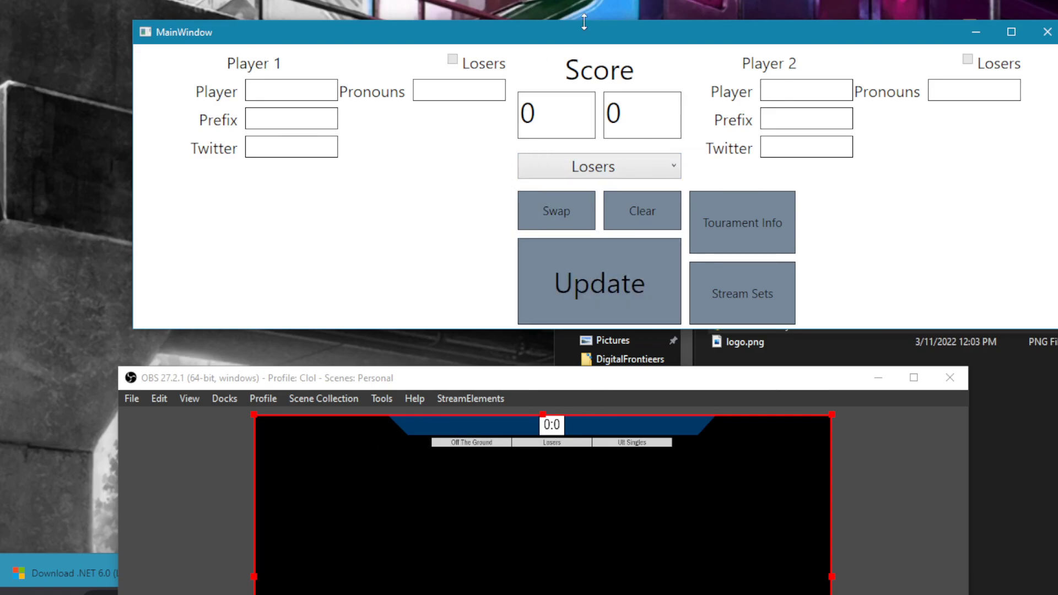
- Reposition the stream tool window and place OBS over it with the whole scene preview on screen
drag(573, 41, 510, 50)
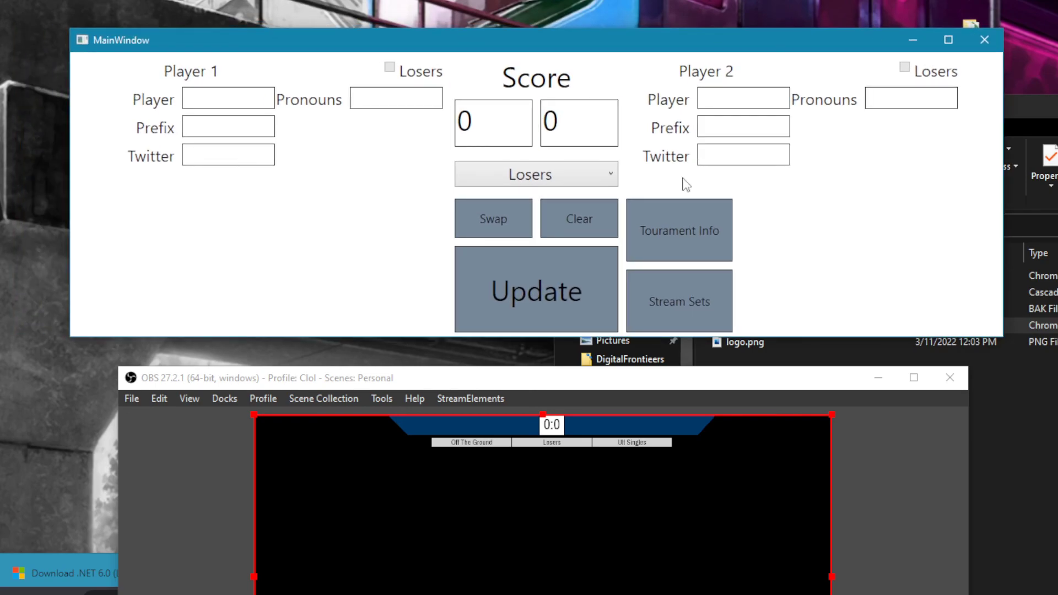
drag(653, 389, 568, 178)
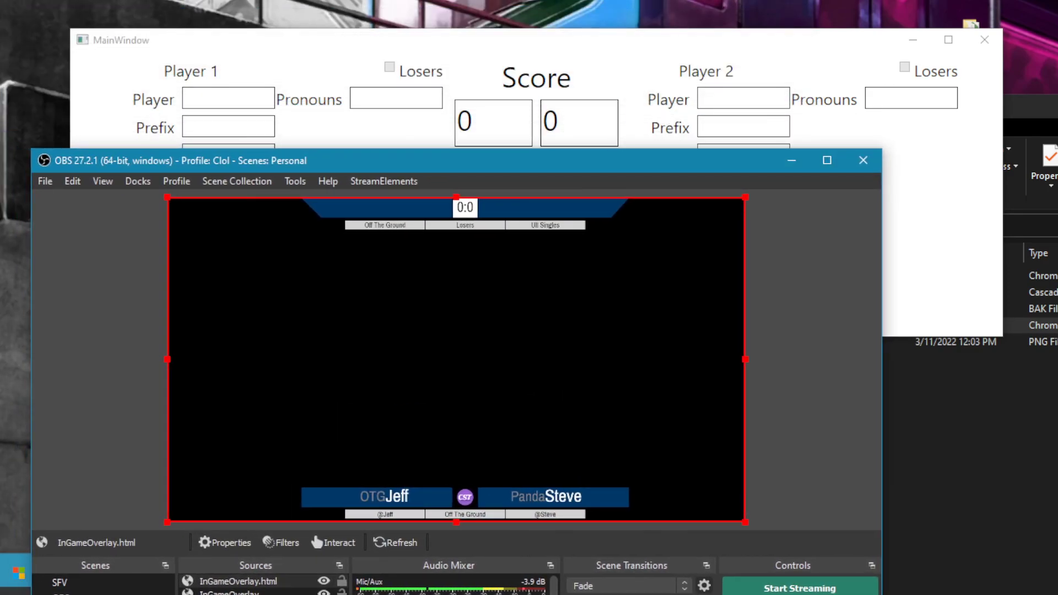